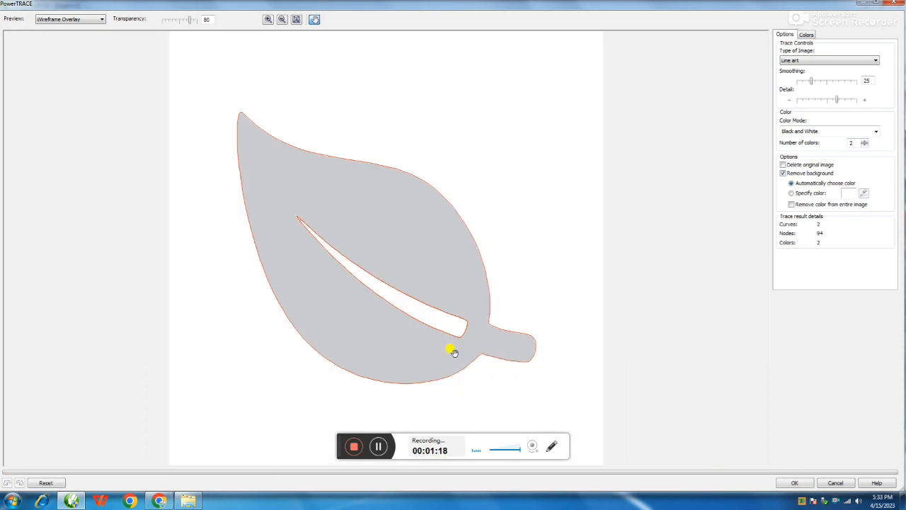
Accept the leaf trace, then move the traced leaf upward and delete the original bitmap beneath it
{"action": "left_click", "coordinate": [796, 482]}
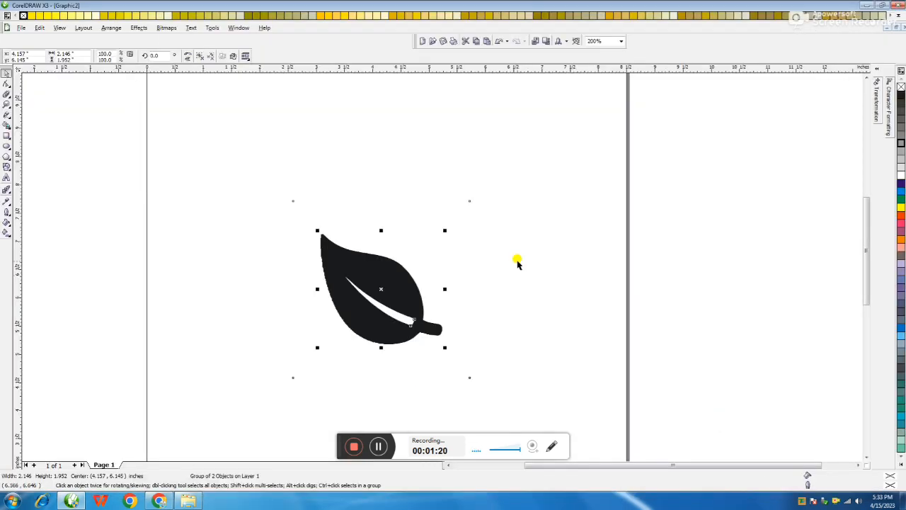
{"action": "mouse_move", "coordinate": [423, 280]}
{"action": "left_mouse_down"}
{"action": "mouse_move", "coordinate": [397, 272]}
{"action": "mouse_move", "coordinate": [394, 188]}
{"action": "mouse_move", "coordinate": [385, 204]}
{"action": "left_mouse_up"}
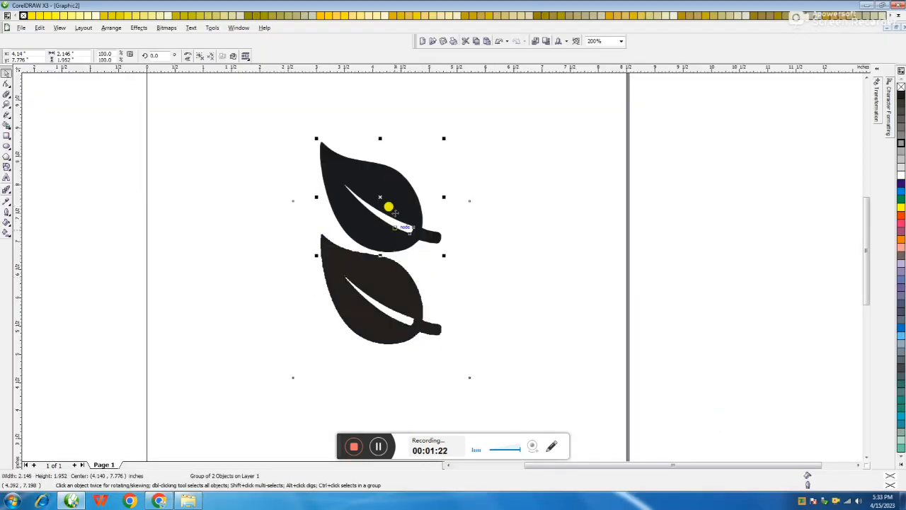
{"action": "left_click", "coordinate": [394, 283]}
{"action": "key", "text": "Delete"}
{"action": "left_click", "coordinate": [395, 243]}
{"action": "scroll", "coordinate": [429, 187], "scroll_direction": "up", "scroll_amount": 1}
{"action": "left_click", "coordinate": [469, 274]}
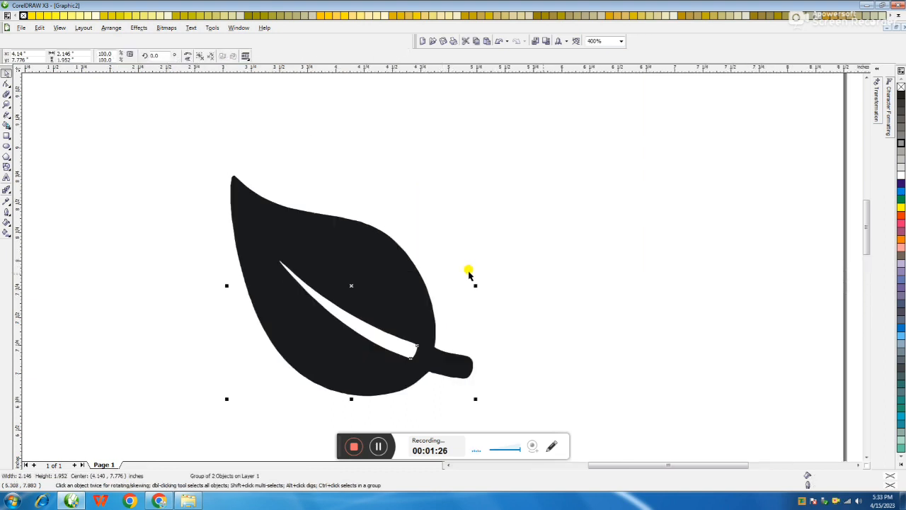
Draw a Bezier curve from the upper stem junction to the leaf tip and back to the lower stem junction, enclosing the white vein
{"action": "left_click", "coordinate": [405, 309]}
{"action": "left_click", "coordinate": [6, 85]}
{"action": "scroll", "coordinate": [431, 353], "scroll_direction": "up", "scroll_amount": 1}
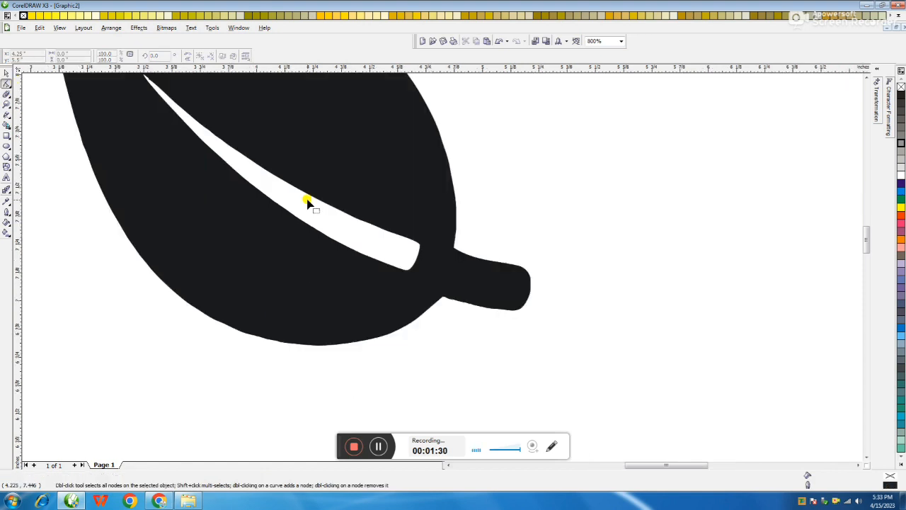
{"action": "scroll", "coordinate": [310, 203], "scroll_direction": "down", "scroll_amount": 1}
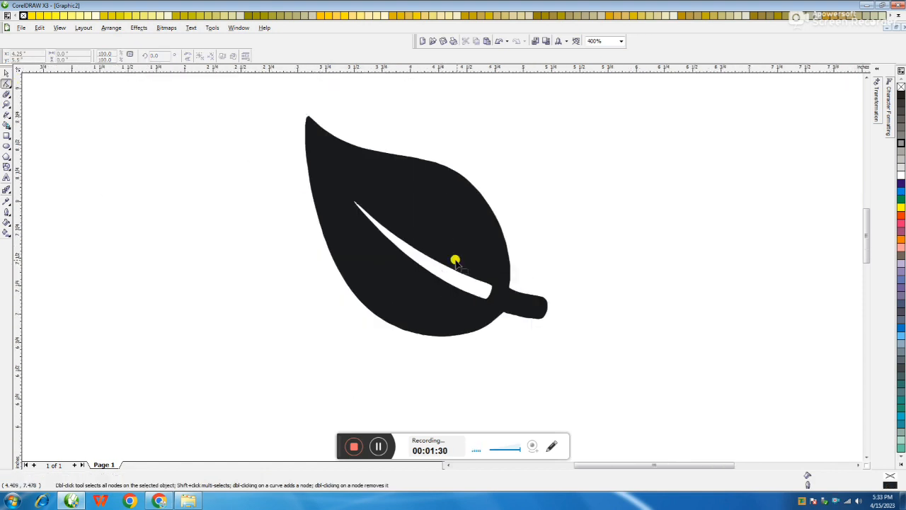
{"action": "left_click", "coordinate": [11, 119]}
{"action": "left_click", "coordinate": [33, 120]}
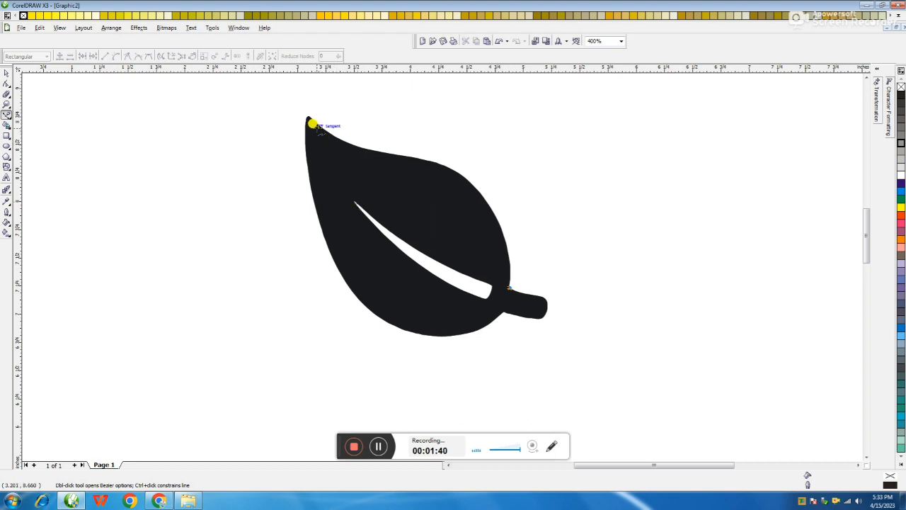
{"action": "left_click_drag", "start_coordinate": [311, 128], "coordinate": [287, 121]}
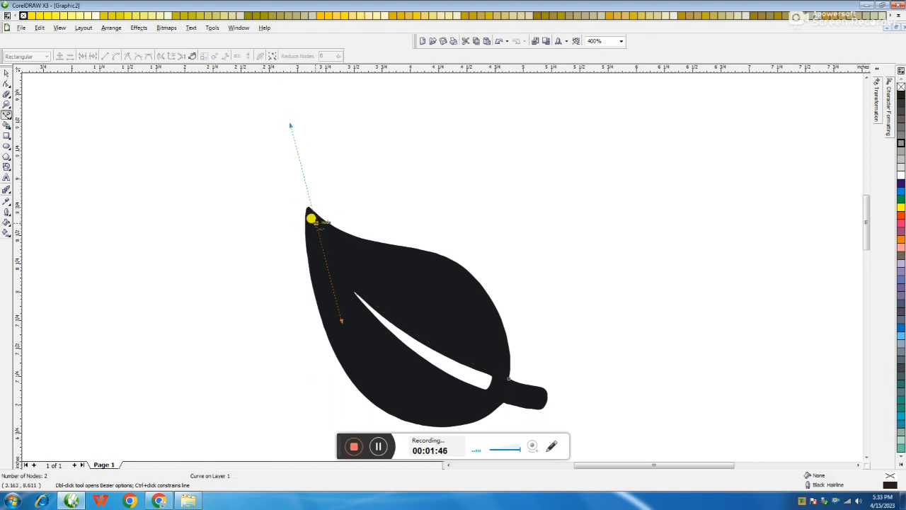
{"action": "left_click", "coordinate": [311, 218]}
{"action": "left_click_drag", "start_coordinate": [501, 400], "coordinate": [645, 435]}
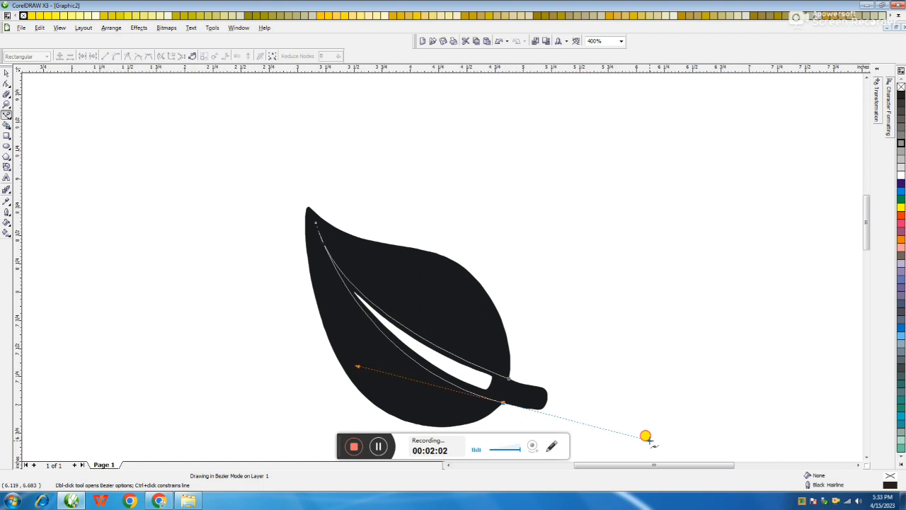
{"action": "left_click_drag", "start_coordinate": [649, 439], "coordinate": [649, 437]}
{"action": "scroll", "coordinate": [518, 419], "scroll_direction": "up", "scroll_amount": 1}
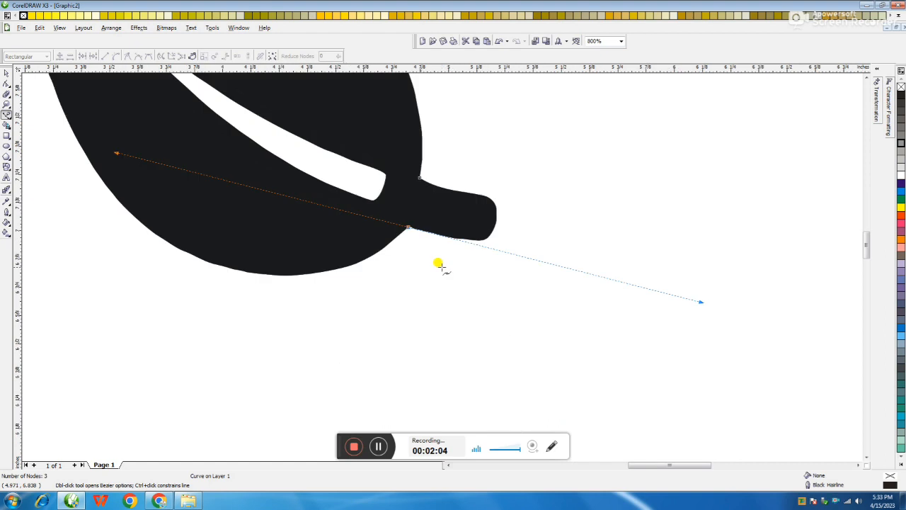
{"action": "left_click", "coordinate": [408, 226]}
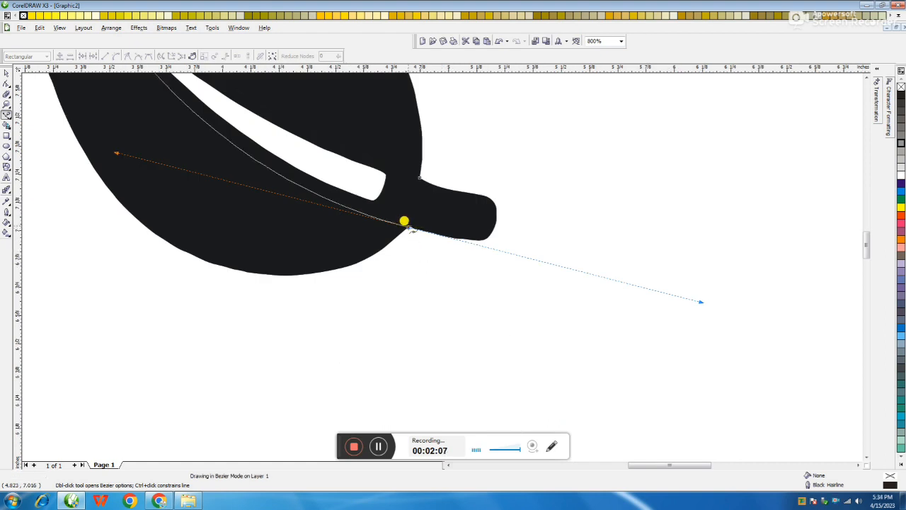
{"action": "left_click", "coordinate": [482, 241]}
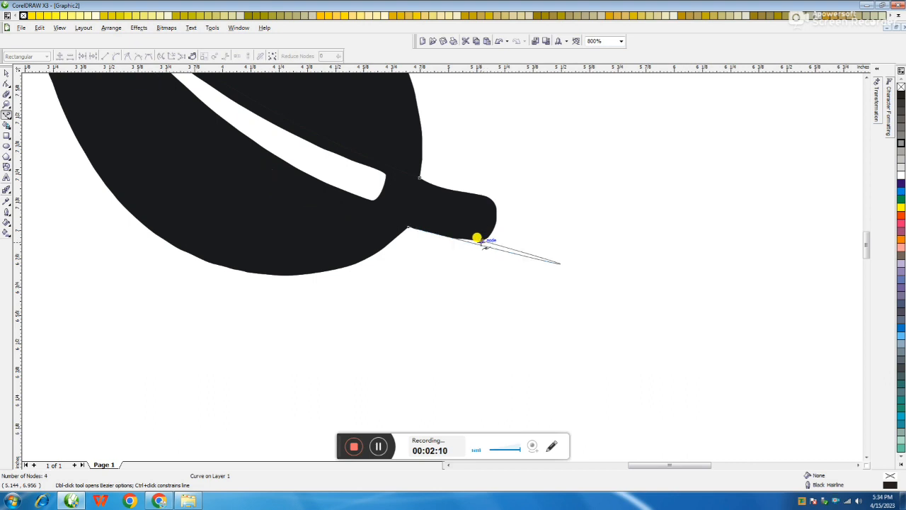
{"action": "key", "text": "ctrl+z"}
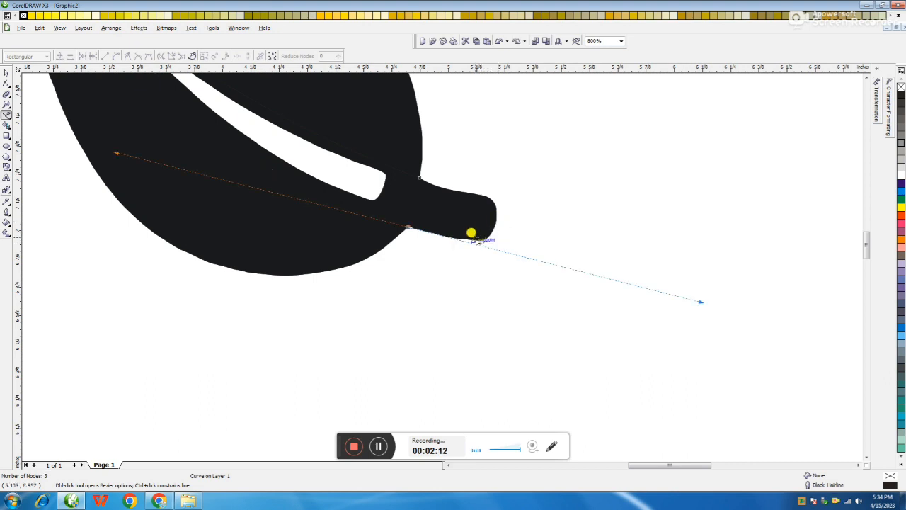
Remove the outgoing handle at the lower stem junction and trace around the stem's end, closing the shape at the upper junction
{"action": "left_click", "coordinate": [409, 228]}
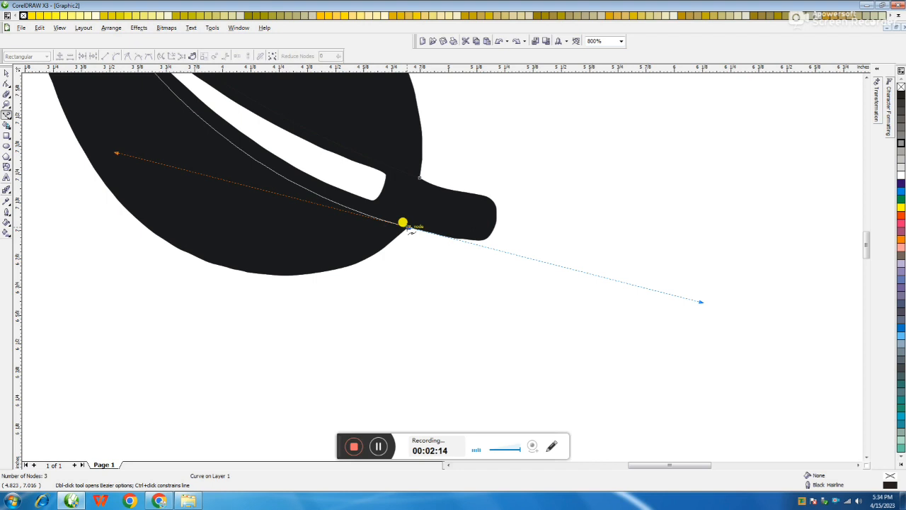
{"action": "left_click", "coordinate": [408, 227]}
{"action": "left_click", "coordinate": [408, 228]}
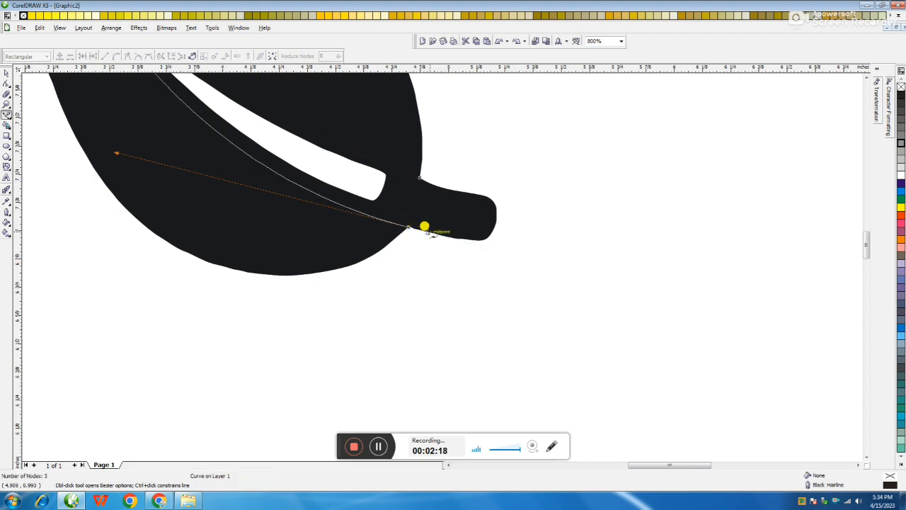
{"action": "left_click", "coordinate": [459, 238]}
{"action": "left_click_drag", "start_coordinate": [482, 242], "coordinate": [496, 203]}
{"action": "left_click", "coordinate": [496, 203]}
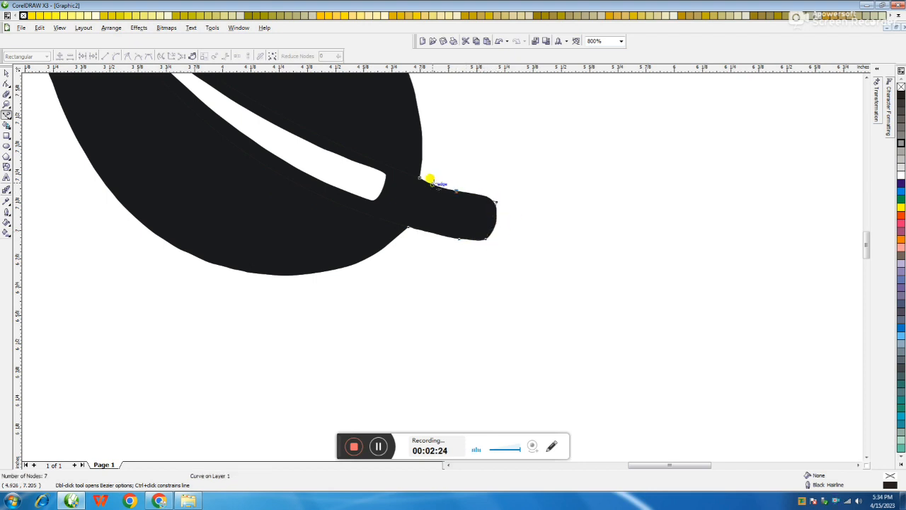
{"action": "left_click", "coordinate": [418, 176]}
Change the outline colour of the drawn vein-and-stem shape to white
{"action": "left_click", "coordinate": [5, 82]}
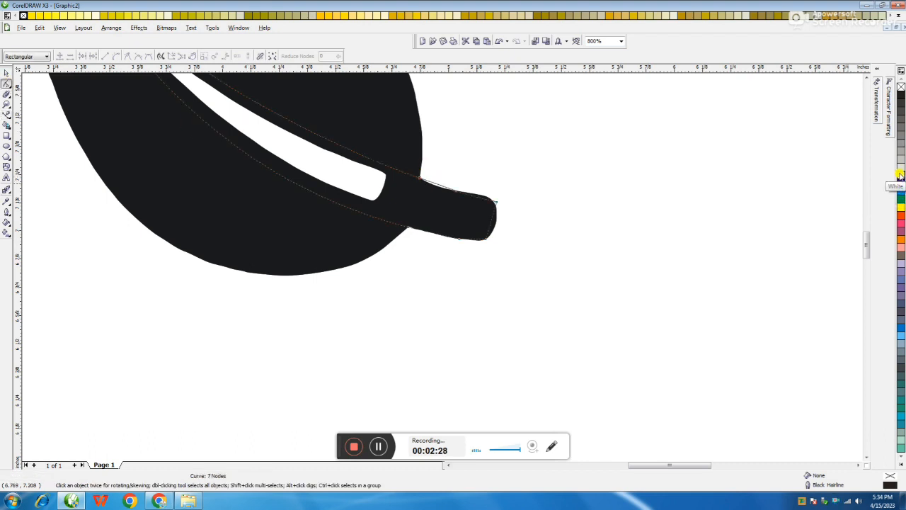
{"action": "scroll", "coordinate": [524, 229], "scroll_direction": "down", "scroll_amount": 3}
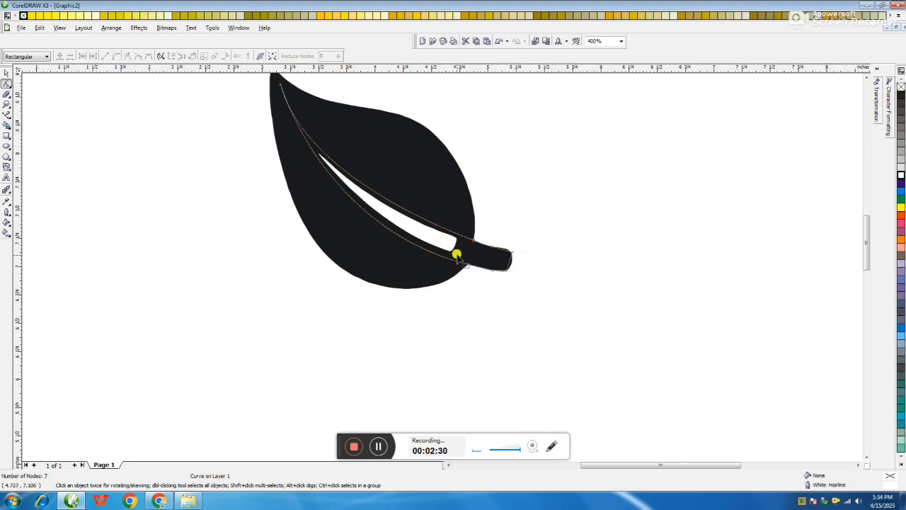
{"action": "scroll", "coordinate": [460, 255], "scroll_direction": "up", "scroll_amount": 3}
{"action": "scroll", "coordinate": [474, 266], "scroll_direction": "up", "scroll_amount": 2}
Convert the stem segments to curves, bend them along the stem's upper edge and delete the upper corner node
{"action": "left_click_drag", "start_coordinate": [327, 181], "coordinate": [608, 370]}
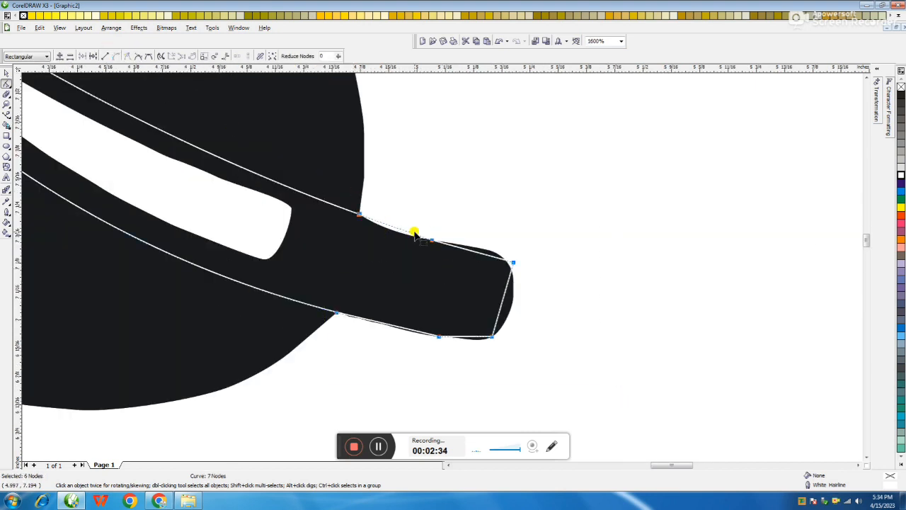
{"action": "left_click_drag", "start_coordinate": [394, 228], "coordinate": [393, 232]}
{"action": "left_click_drag", "start_coordinate": [449, 231], "coordinate": [527, 279]}
{"action": "key", "text": "Delete"}
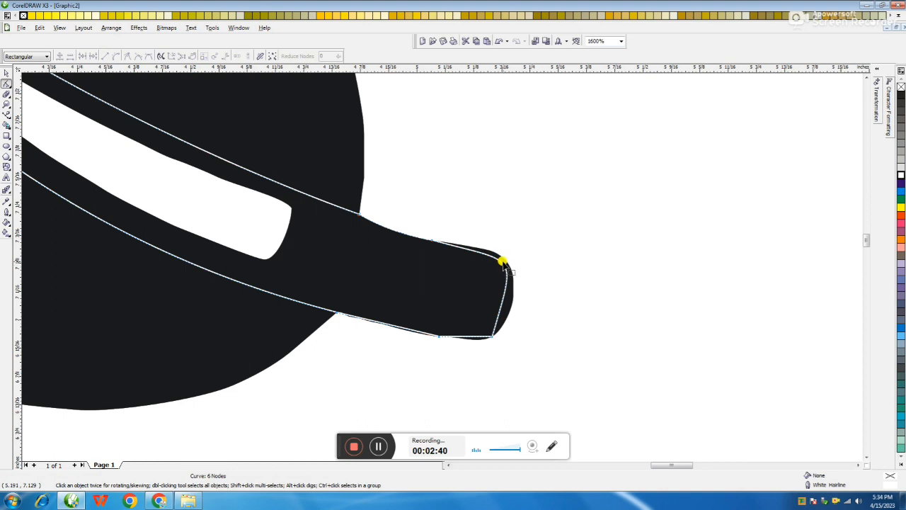
{"action": "left_click_drag", "start_coordinate": [504, 261], "coordinate": [484, 356]}
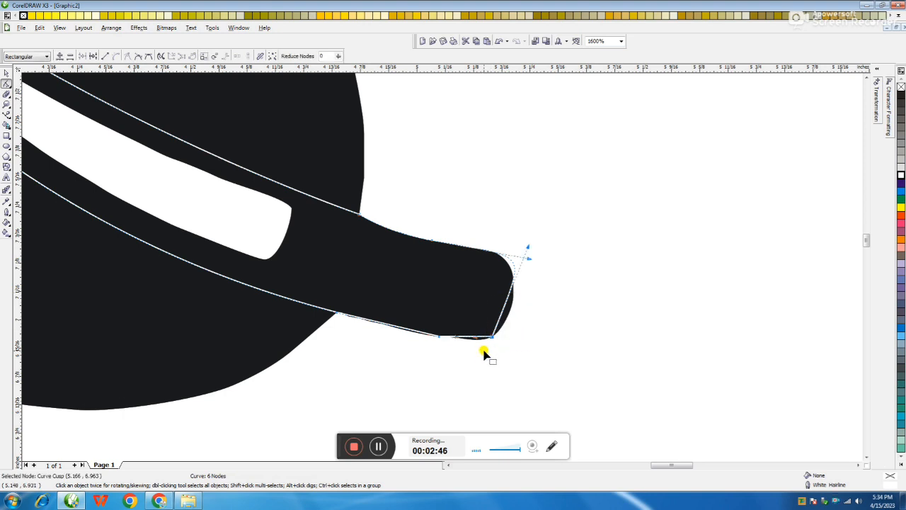
Try to round the stem's end by deleting its lower nodes, and undo the deletions
{"action": "key", "text": "Delete"}
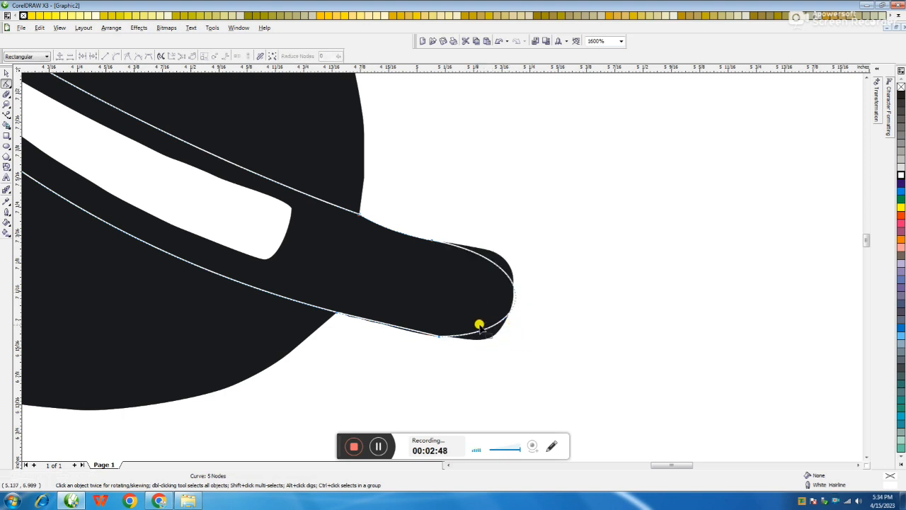
{"action": "left_click_drag", "start_coordinate": [441, 351], "coordinate": [422, 310]}
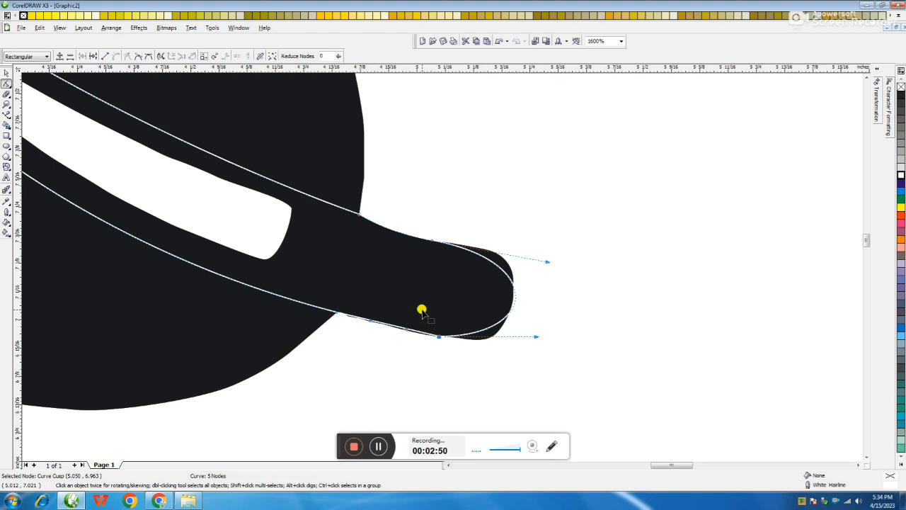
{"action": "key", "text": "Delete"}
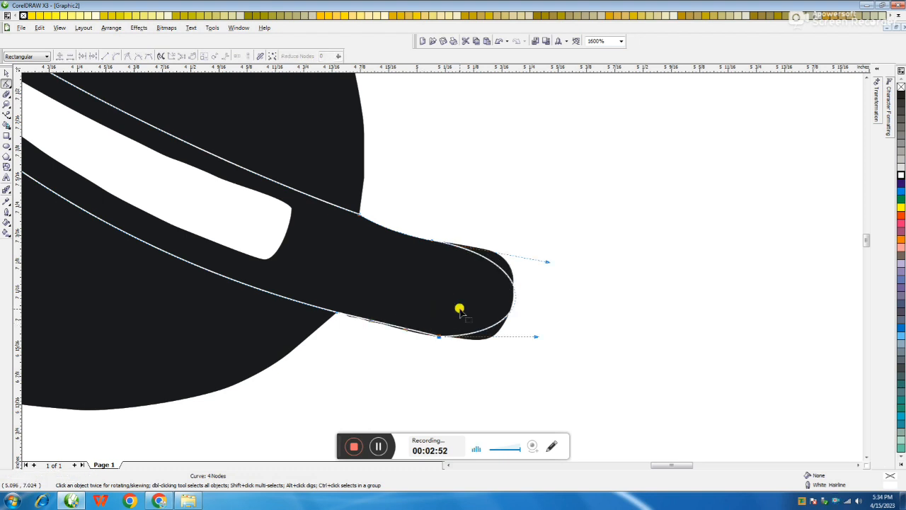
{"action": "key", "text": "ctrl+z"}
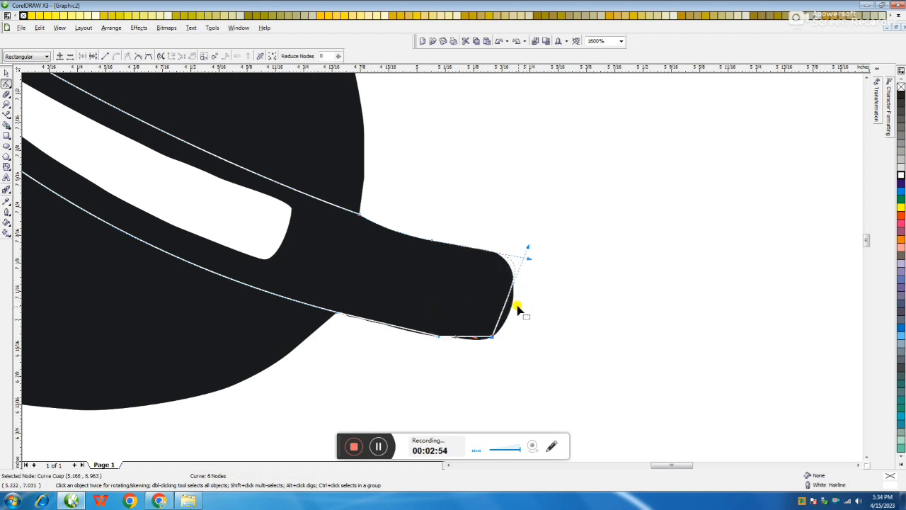
{"action": "left_click", "coordinate": [513, 343]}
{"action": "left_click_drag", "start_coordinate": [488, 319], "coordinate": [473, 347]}
{"action": "key", "text": "Delete"}
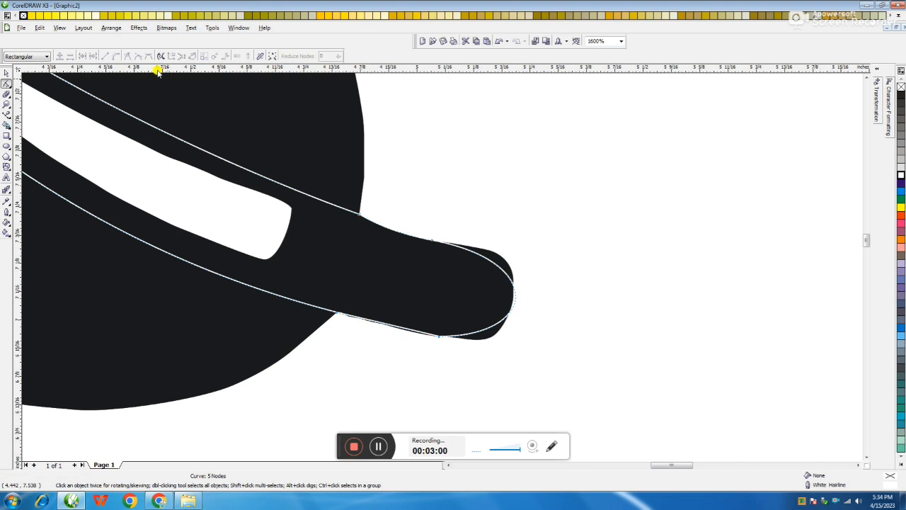
{"action": "key", "text": "ctrl+z"}
Adjust the curve handles around the stem's end and delete its lower corner node to round it off
{"action": "scroll", "coordinate": [453, 269], "scroll_direction": "up", "scroll_amount": 2}
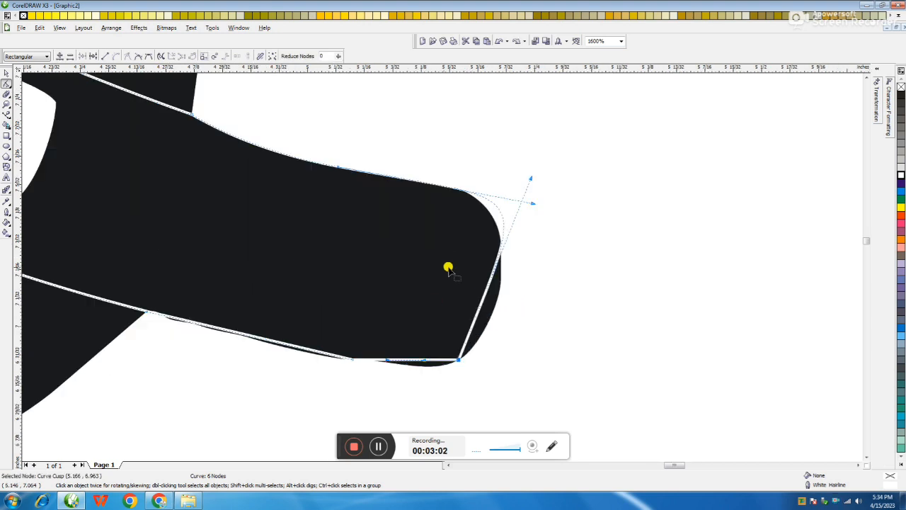
{"action": "scroll", "coordinate": [516, 259], "scroll_direction": "down", "scroll_amount": 1}
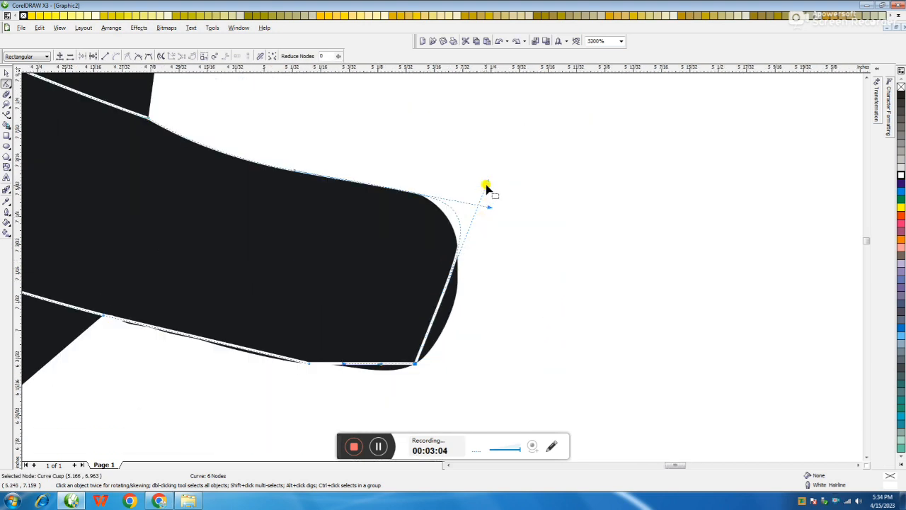
{"action": "left_click_drag", "start_coordinate": [488, 184], "coordinate": [456, 232]}
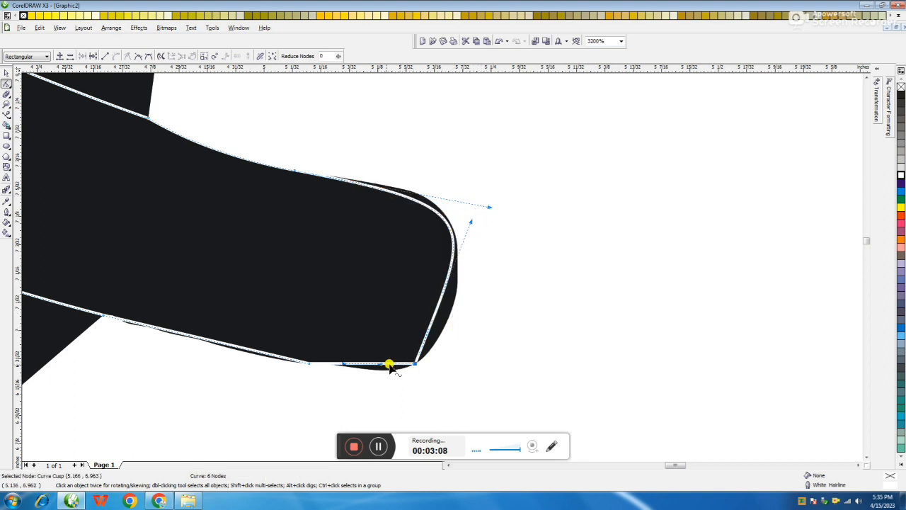
{"action": "left_click_drag", "start_coordinate": [376, 365], "coordinate": [373, 378]}
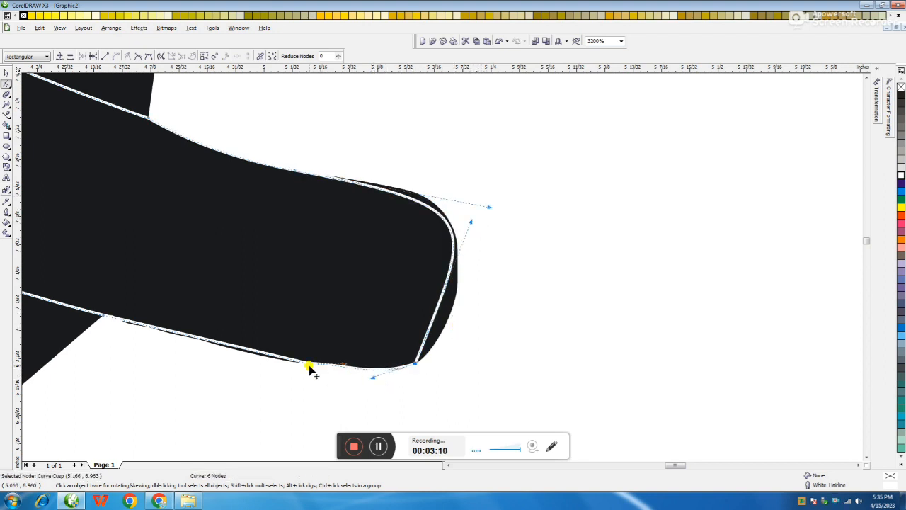
{"action": "left_click", "coordinate": [416, 364]}
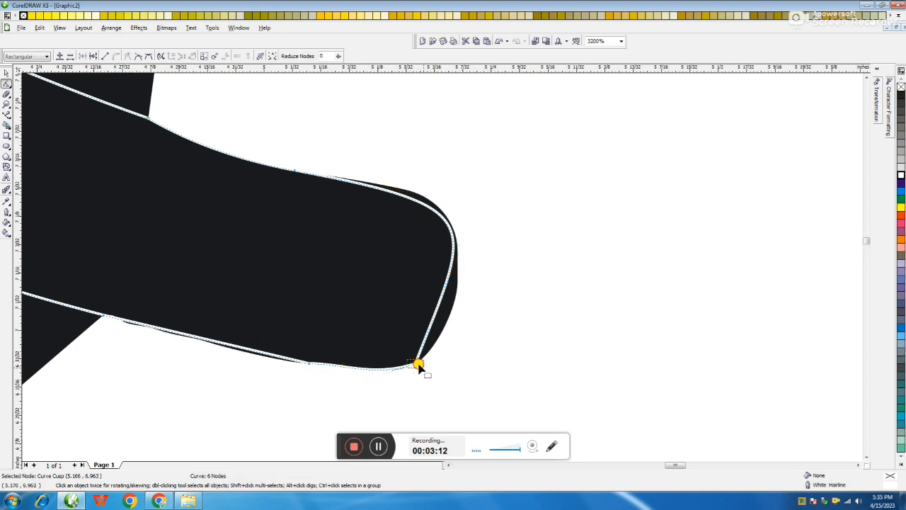
{"action": "key", "text": "Delete"}
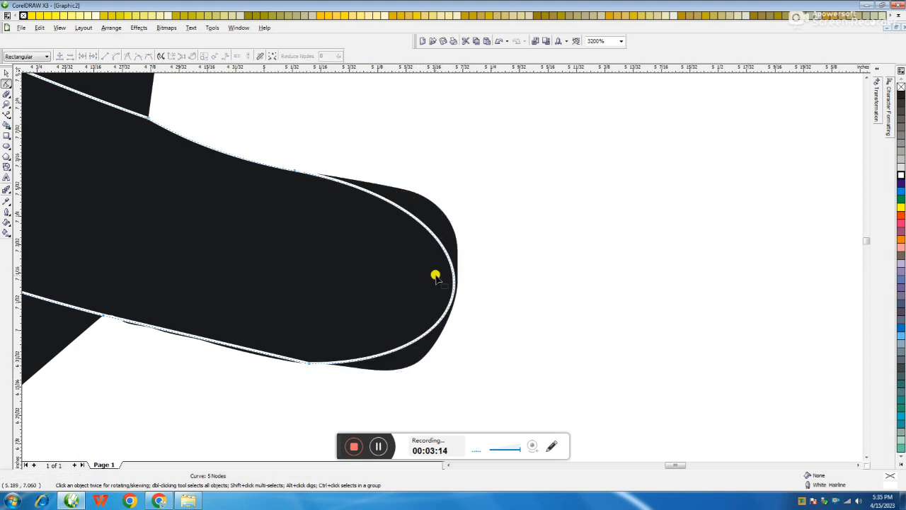
Fill the closed vein-and-stem shape with white
{"action": "scroll", "coordinate": [441, 265], "scroll_direction": "down", "scroll_amount": 2}
{"action": "scroll", "coordinate": [396, 249], "scroll_direction": "down", "scroll_amount": 1}
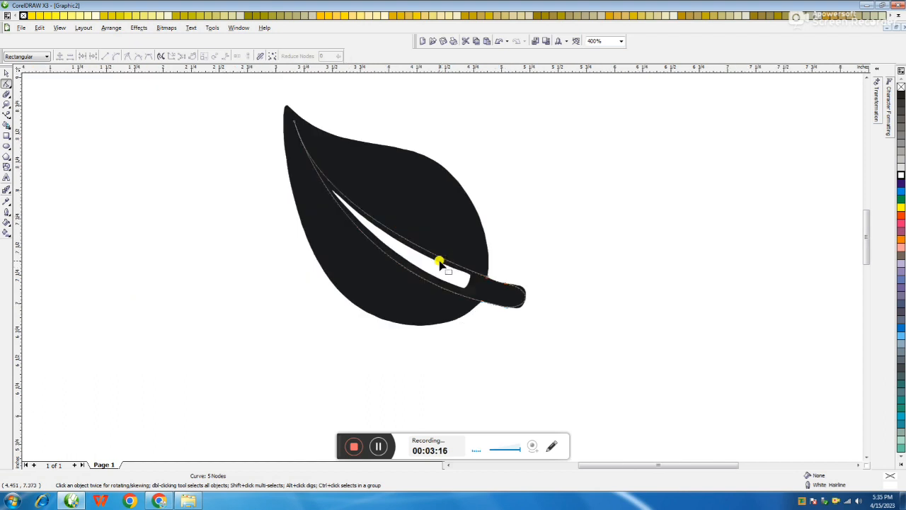
{"action": "left_click", "coordinate": [5, 74]}
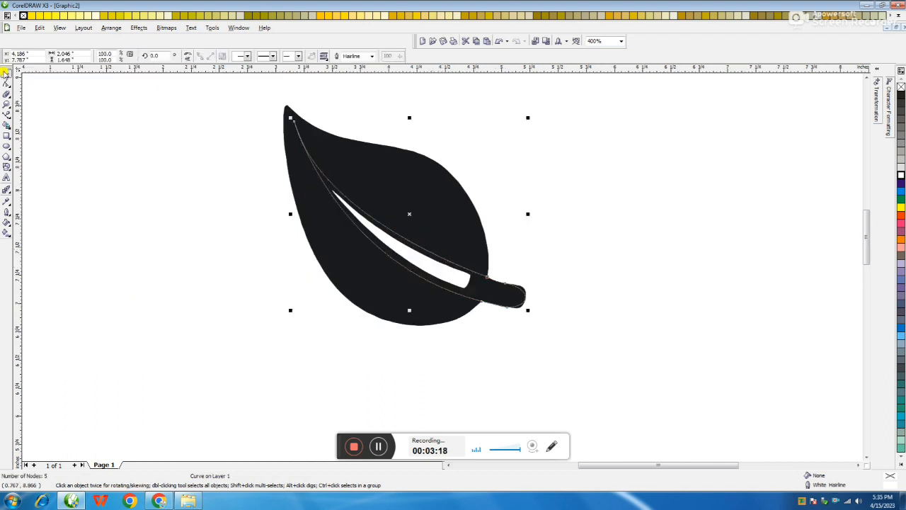
{"action": "left_click", "coordinate": [591, 205]}
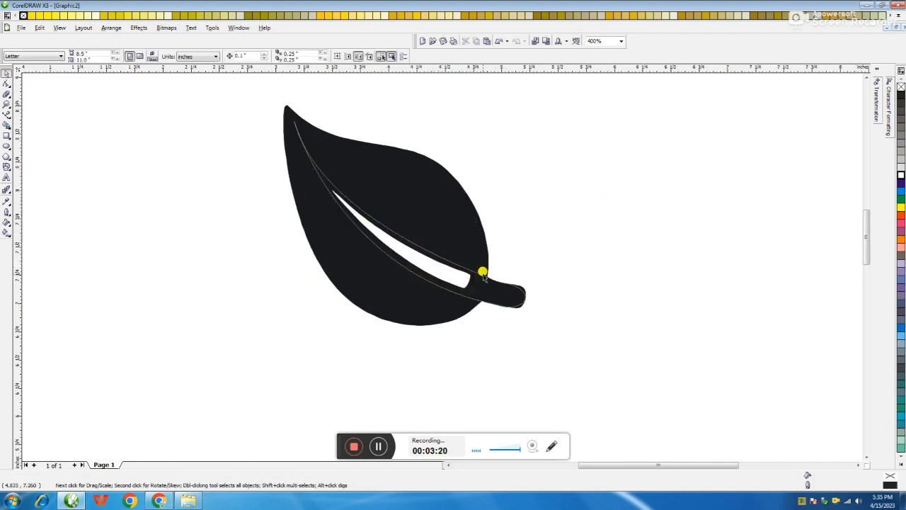
{"action": "left_click", "coordinate": [478, 273]}
{"action": "left_click", "coordinate": [901, 175]}
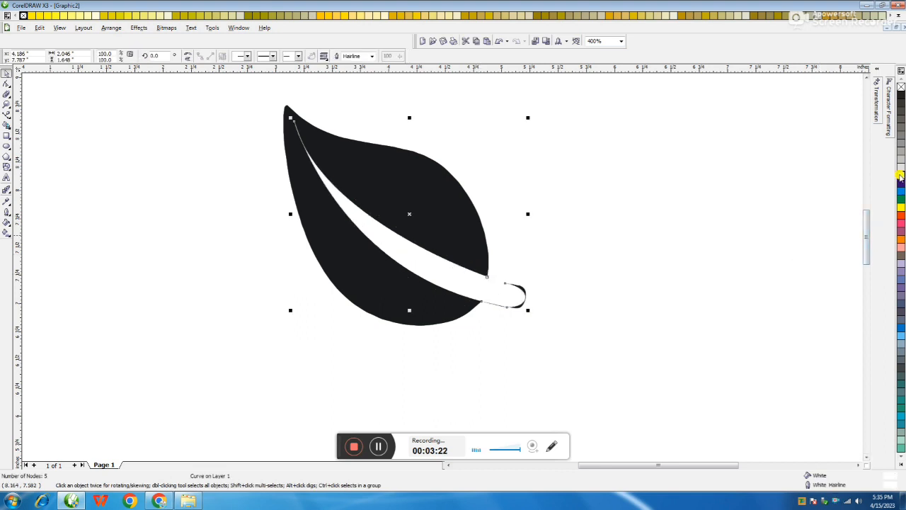
Group the two dark leaf halves and colour the group's fill and outline green
{"action": "scroll", "coordinate": [441, 262], "scroll_direction": "up", "scroll_amount": 2}
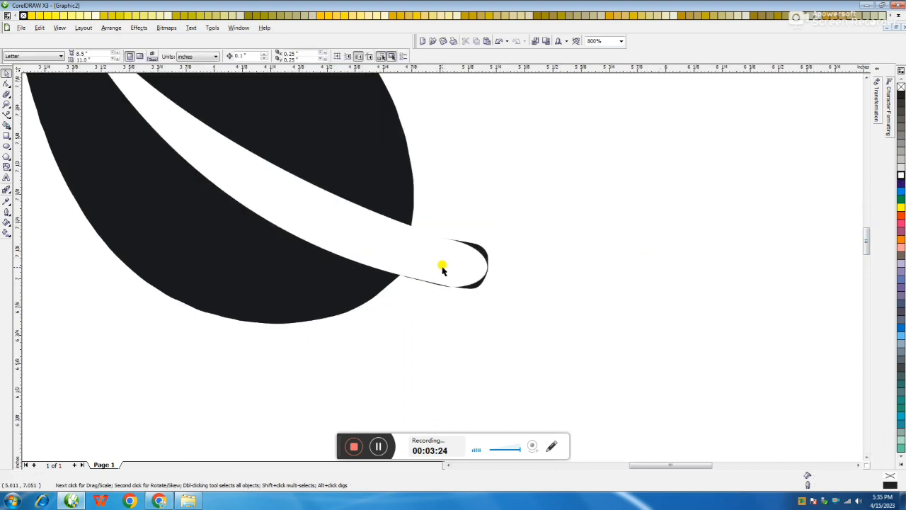
{"action": "scroll", "coordinate": [442, 267], "scroll_direction": "down", "scroll_amount": 1}
{"action": "scroll", "coordinate": [441, 267], "scroll_direction": "down", "scroll_amount": 1}
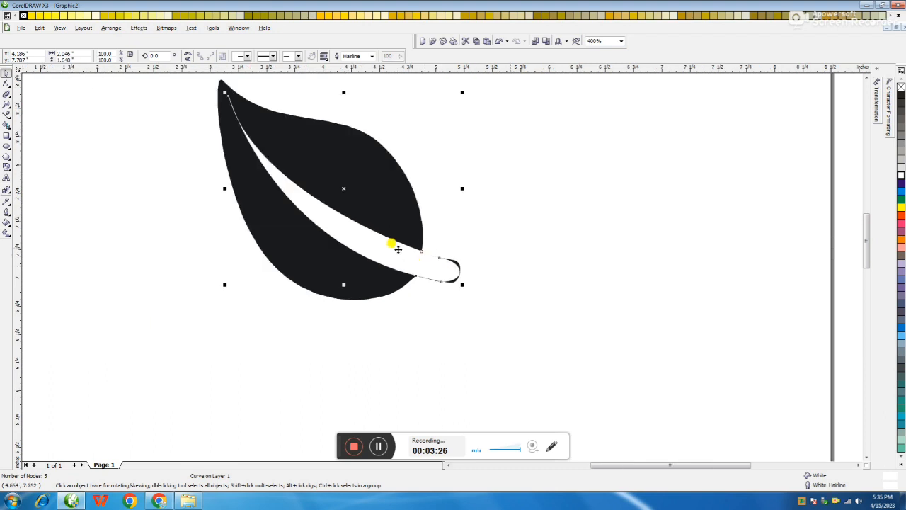
{"action": "left_click", "coordinate": [530, 203]}
{"action": "left_click", "coordinate": [347, 225]}
{"action": "left_click", "coordinate": [511, 168]}
{"action": "left_click", "coordinate": [391, 247]}
{"action": "left_click", "coordinate": [364, 165], "text": "shift"}
{"action": "key", "text": "ctrl+g"}
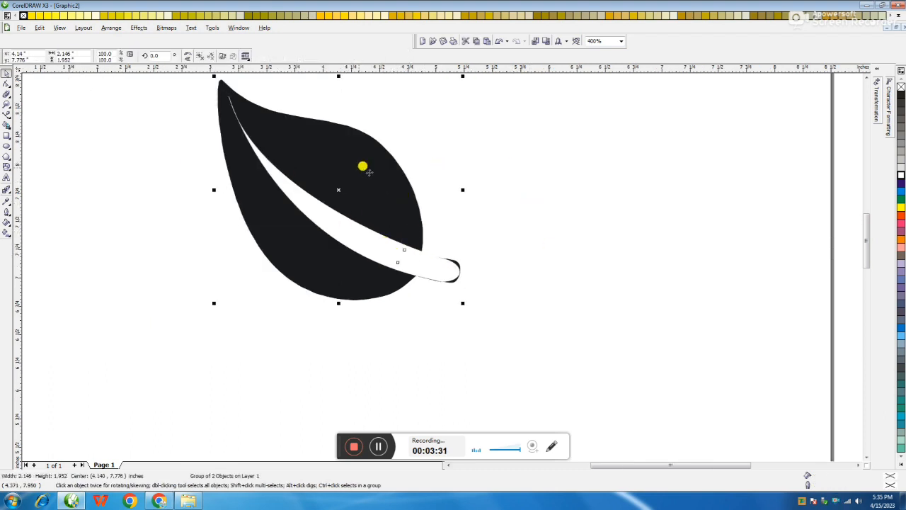
{"action": "left_click", "coordinate": [900, 199]}
{"action": "left_click", "coordinate": [699, 227]}
Start a custom linear fountain fill for the leaf group with a dark green start colour of C93 M51 Y95 K22
{"action": "left_click", "coordinate": [383, 220]}
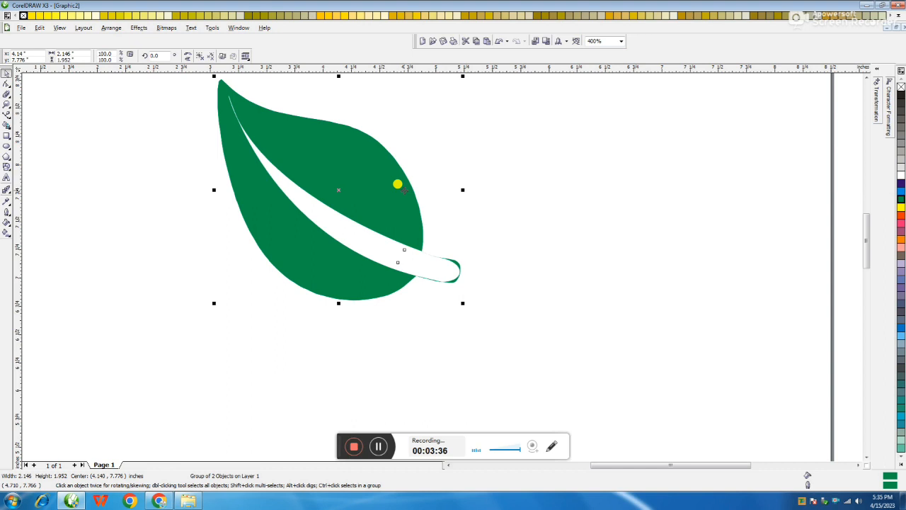
{"action": "key", "text": "F11"}
{"action": "left_click", "coordinate": [413, 241]}
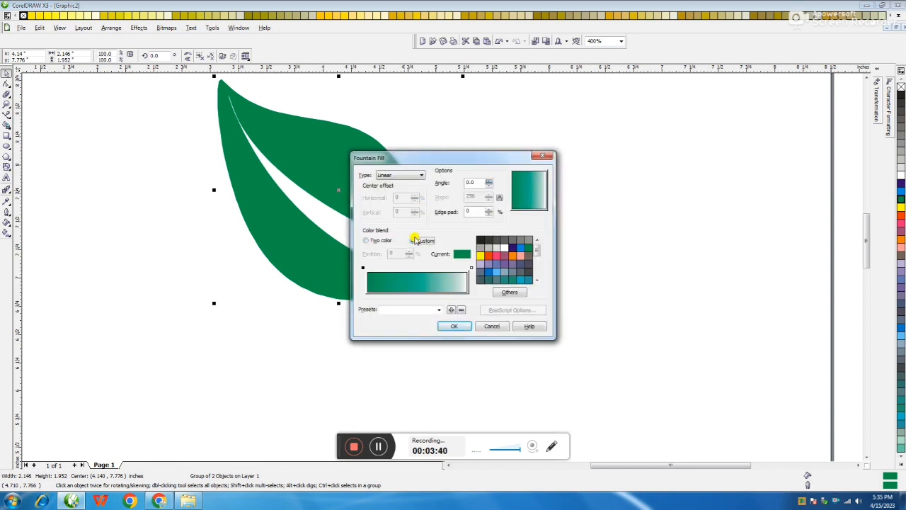
{"action": "left_click", "coordinate": [510, 292]}
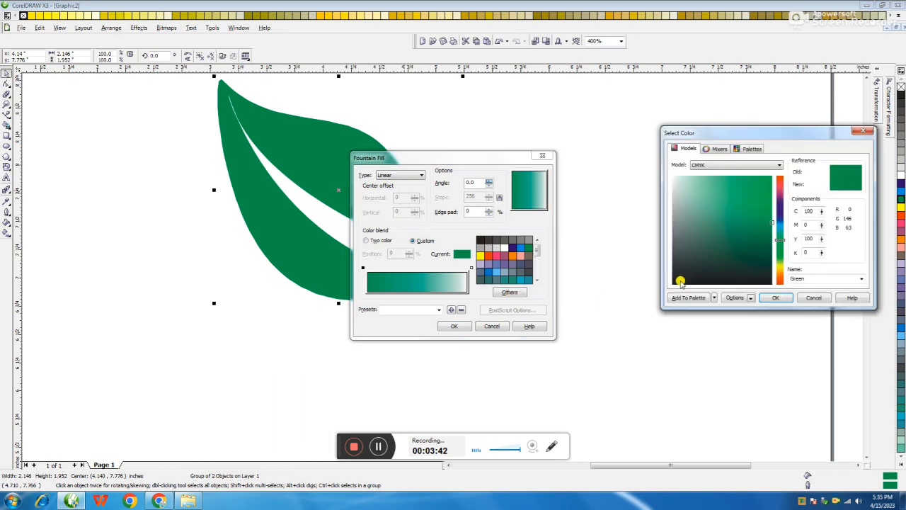
{"action": "left_click", "coordinate": [757, 256]}
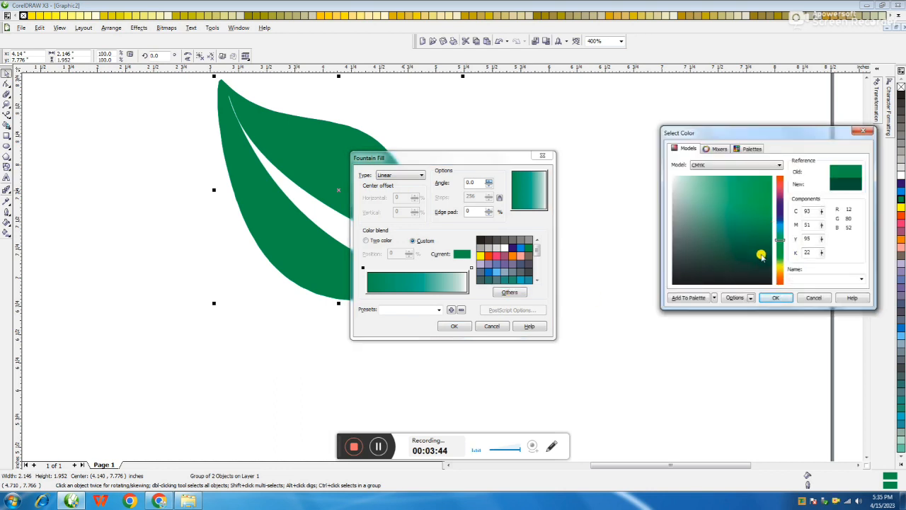
{"action": "left_click", "coordinate": [774, 298]}
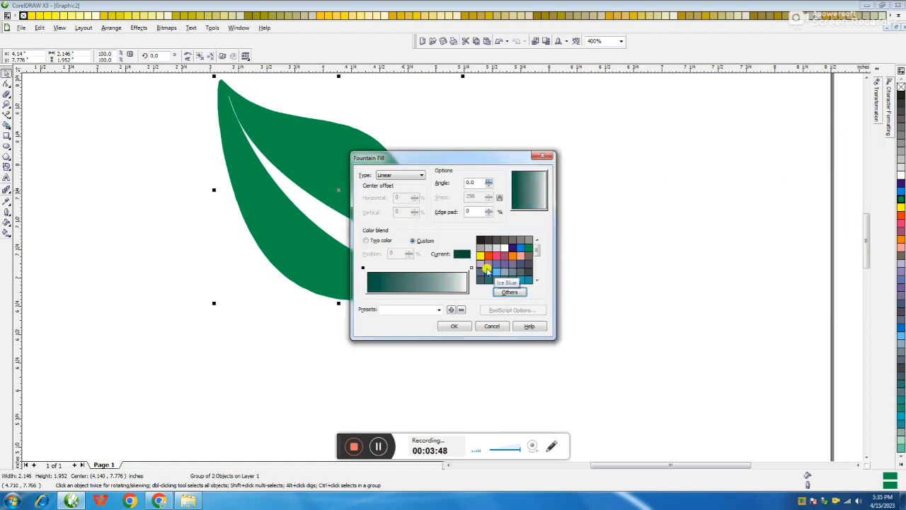
Set the fountain fill's end colour to light green and its angle to 90 degrees, and apply it to the leaf
{"action": "left_click", "coordinate": [470, 269]}
{"action": "left_click", "coordinate": [539, 262]}
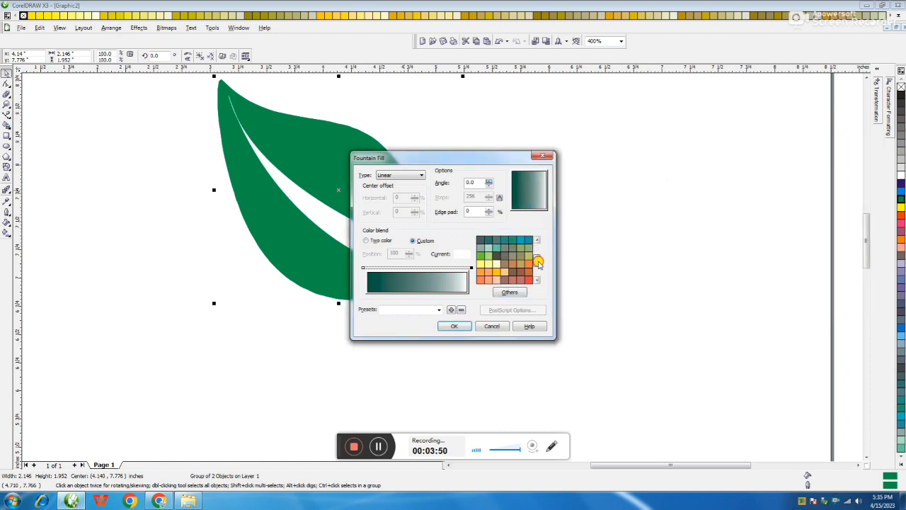
{"action": "left_click", "coordinate": [482, 257]}
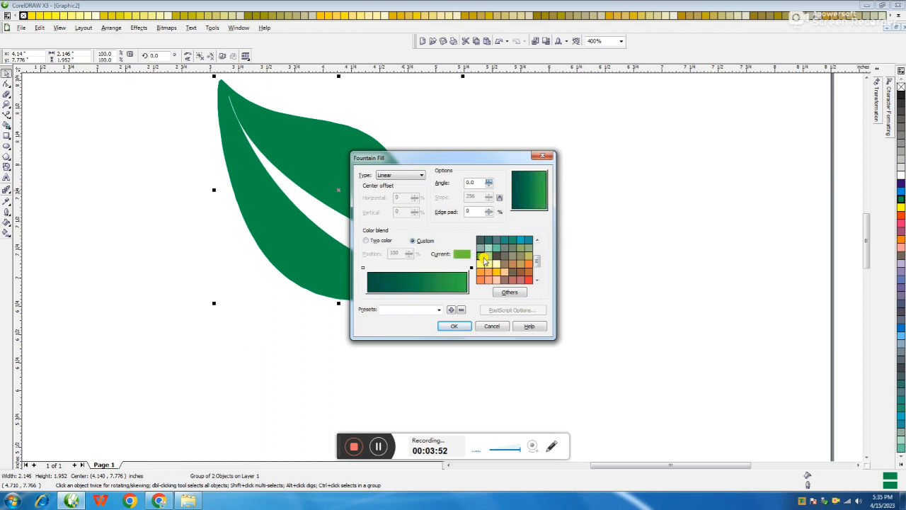
{"action": "double_click", "coordinate": [473, 182]}
{"action": "type", "text": "90"}
{"action": "key", "text": "Return"}
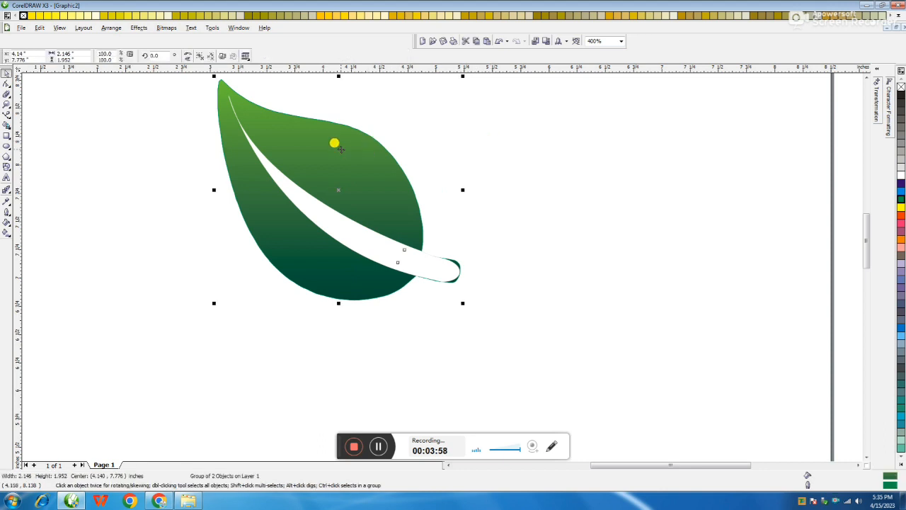
Redirect the leaf's gradient diagonally with the Interactive Fill tool, from light green near the tip to dark green near the stem
{"action": "key", "text": "g"}
{"action": "left_click_drag", "start_coordinate": [339, 80], "coordinate": [272, 119]}
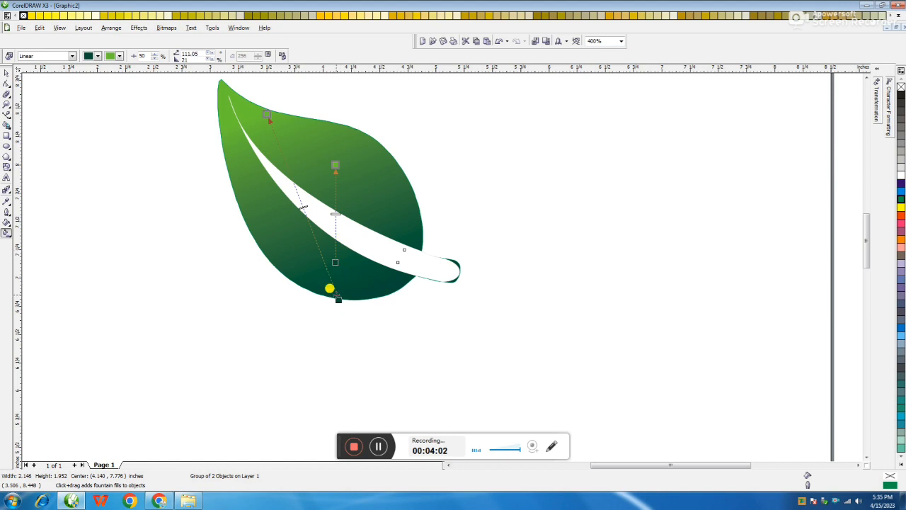
{"action": "left_click_drag", "start_coordinate": [338, 298], "coordinate": [359, 282]}
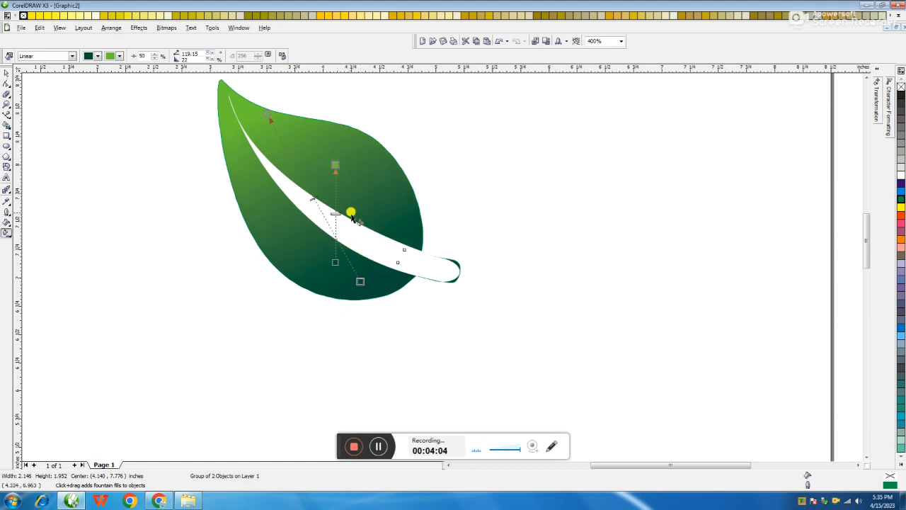
{"action": "left_click_drag", "start_coordinate": [331, 159], "coordinate": [334, 179]}
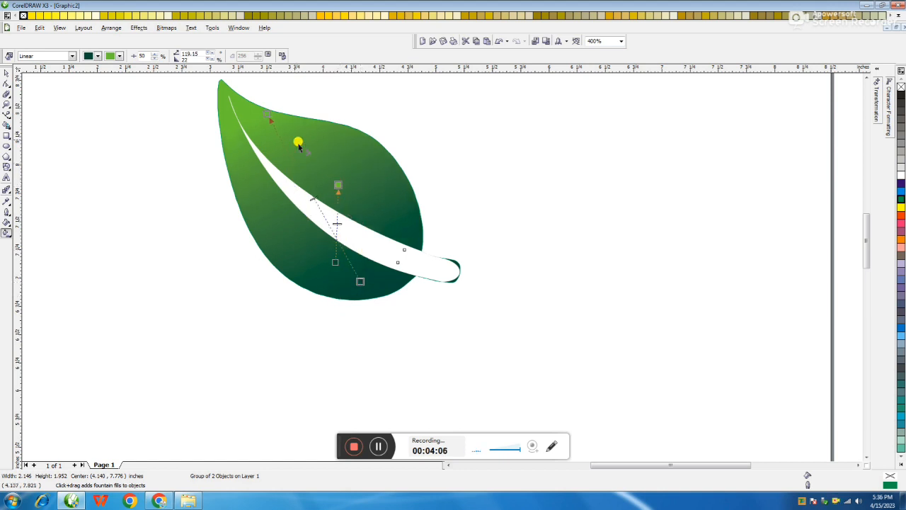
{"action": "left_click_drag", "start_coordinate": [259, 110], "coordinate": [265, 163]}
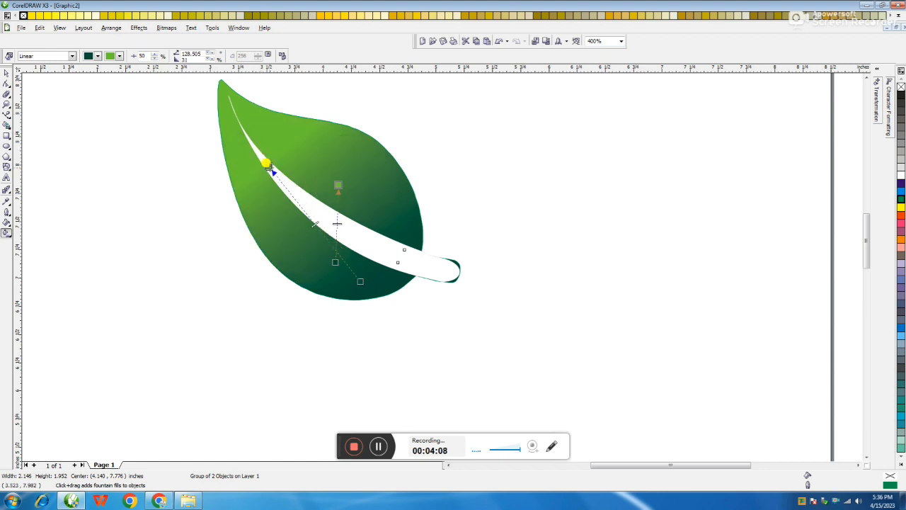
{"action": "left_click_drag", "start_coordinate": [358, 280], "coordinate": [376, 282]}
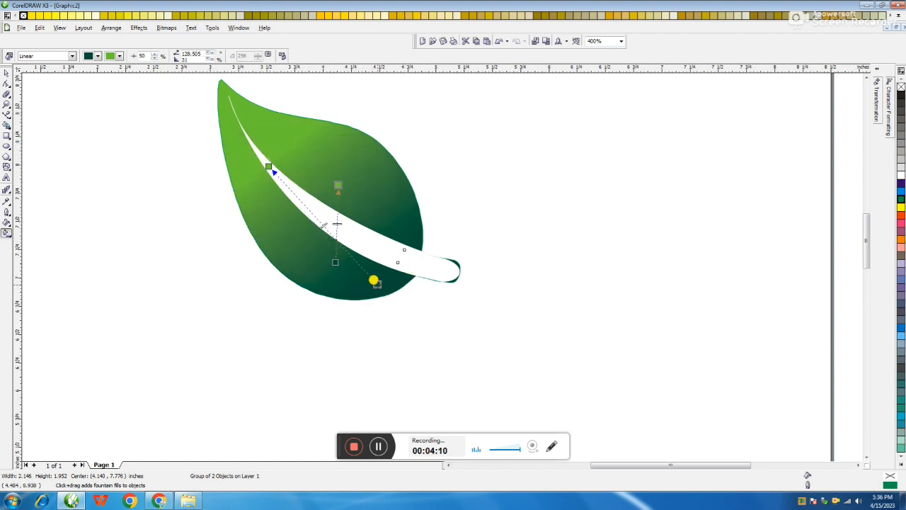
{"action": "left_click", "coordinate": [5, 74]}
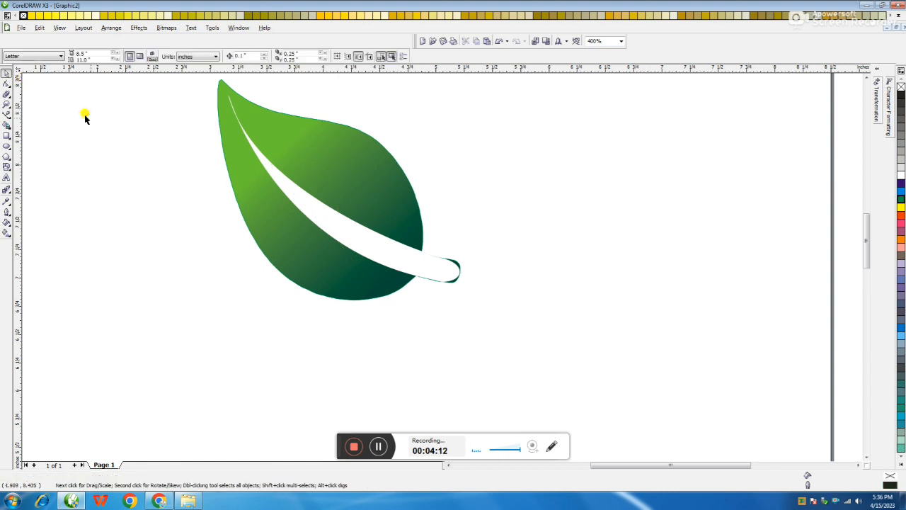
Fill the white central vein and stem shape with Moon Green
{"action": "left_click", "coordinate": [417, 260], "text": "ctrl"}
{"action": "left_click", "coordinate": [900, 455]}
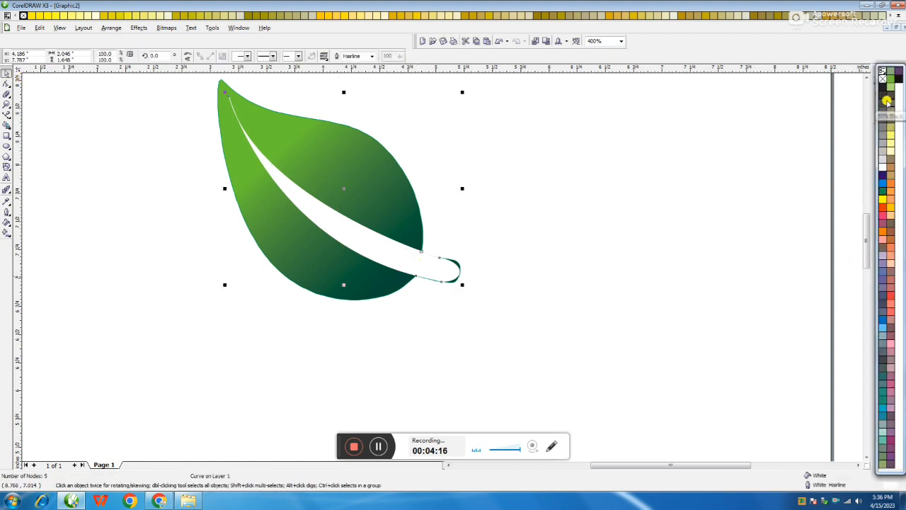
{"action": "left_click", "coordinate": [891, 90]}
{"action": "left_click", "coordinate": [638, 222]}
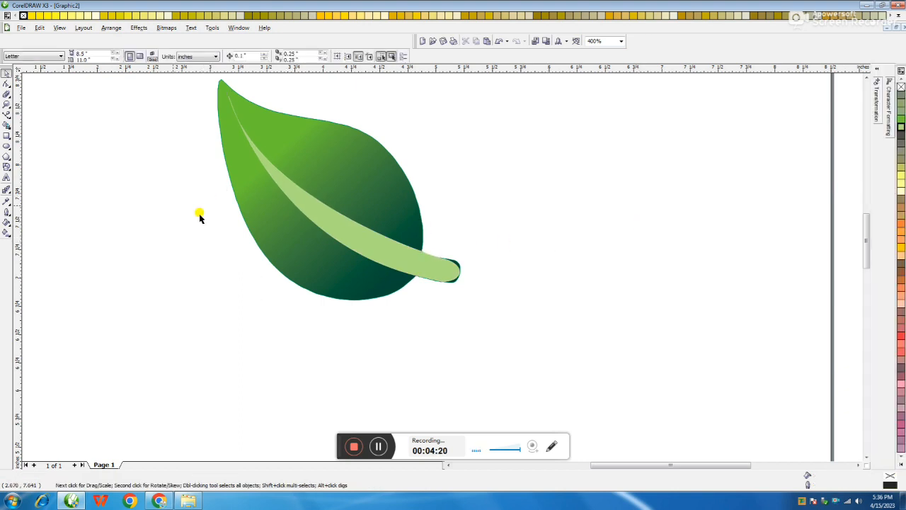
Draw a closed, narrow side vein about 0.15 in wide and 0.49 in tall above the central vein with the Bezier tool
{"action": "left_click", "coordinate": [6, 115]}
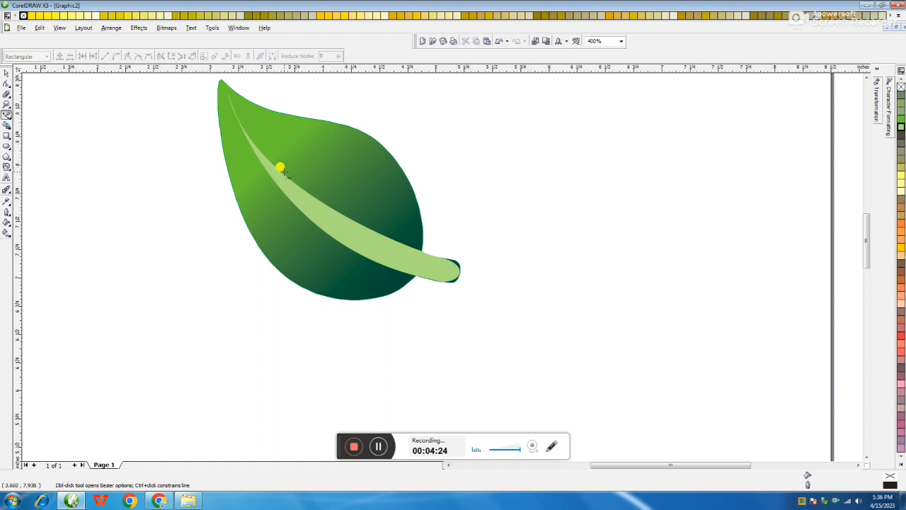
{"action": "left_click", "coordinate": [283, 174]}
{"action": "mouse_move", "coordinate": [265, 117]}
{"action": "left_mouse_down"}
{"action": "mouse_move", "coordinate": [238, 106]}
{"action": "mouse_move", "coordinate": [243, 93]}
{"action": "mouse_move", "coordinate": [286, 101]}
{"action": "mouse_move", "coordinate": [277, 111]}
{"action": "left_mouse_up"}
{"action": "scroll", "coordinate": [289, 152], "scroll_direction": "up", "scroll_amount": 1}
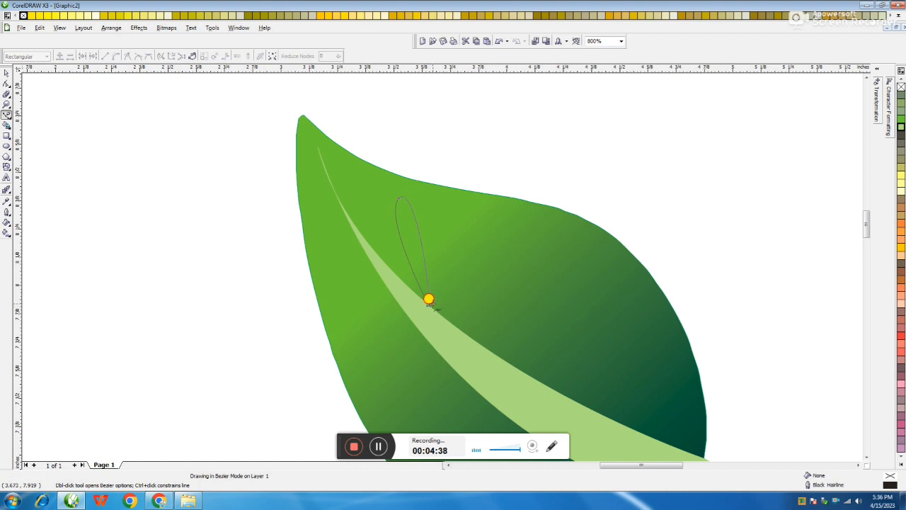
{"action": "left_click_drag", "start_coordinate": [428, 305], "coordinate": [396, 239]}
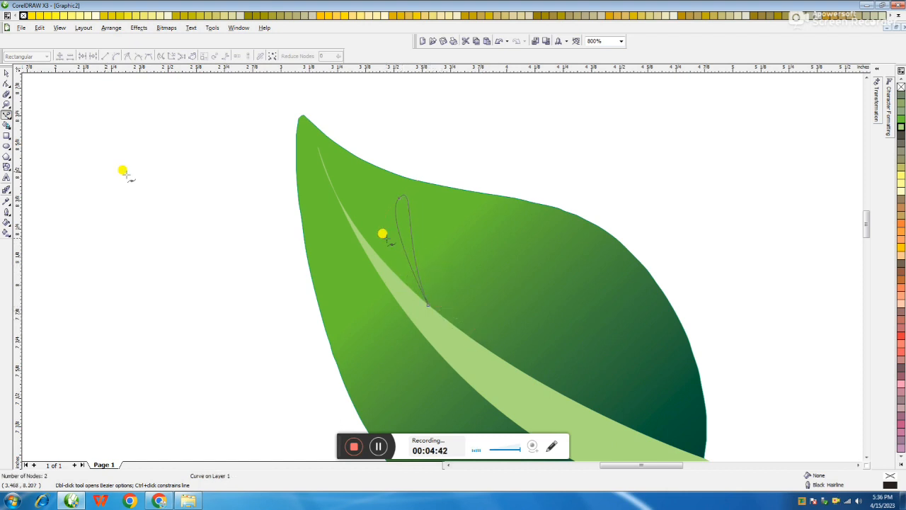
Colour the side vein's fill and outline Moon Green and mirror it vertically so its point faces the leaf edge
{"action": "left_click", "coordinate": [6, 73]}
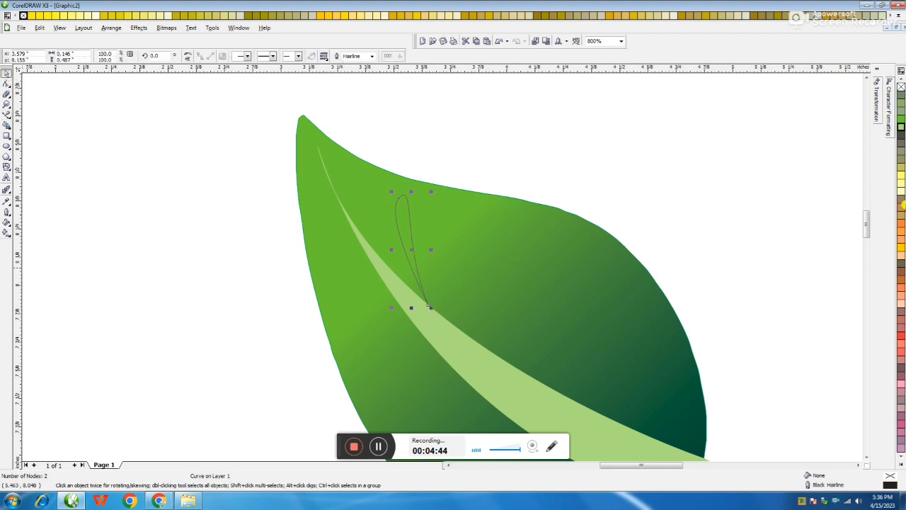
{"action": "left_click", "coordinate": [902, 461]}
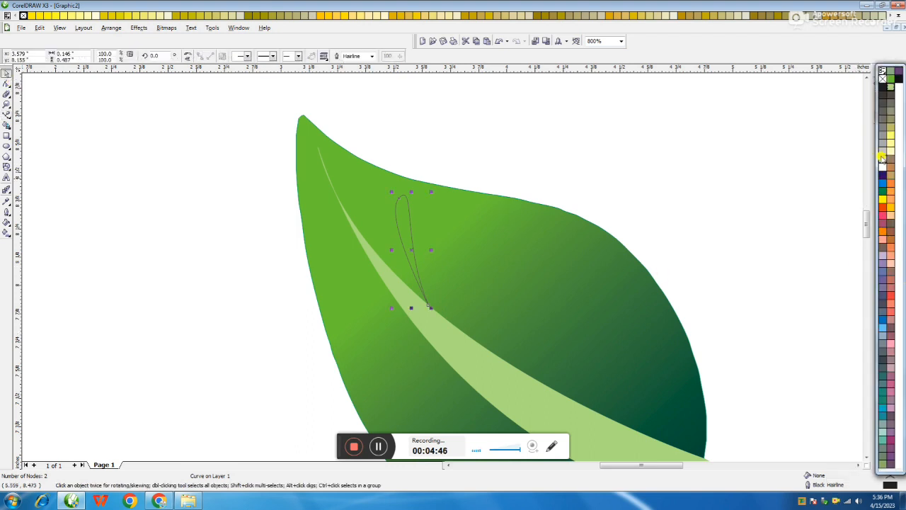
{"action": "left_click", "coordinate": [890, 87]}
{"action": "right_click", "coordinate": [891, 87]}
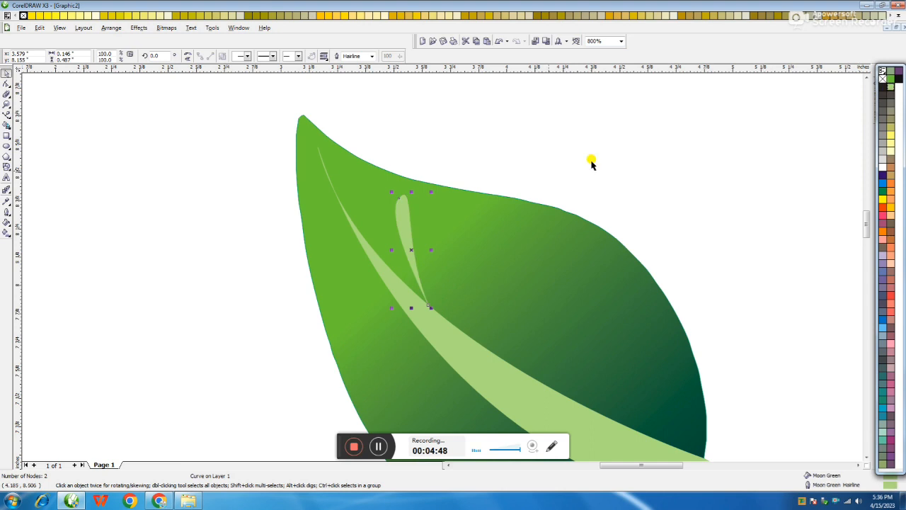
{"action": "left_click", "coordinate": [187, 59]}
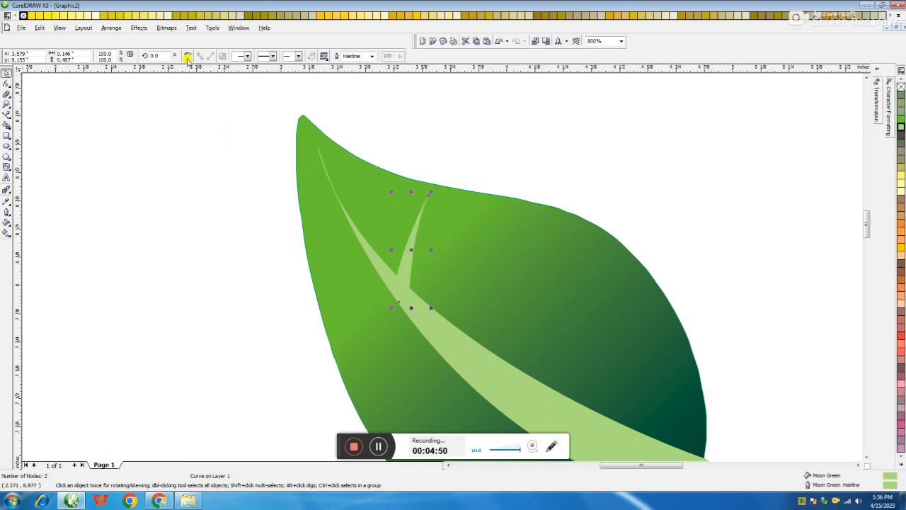
Copy the side vein three times along the central vein's upper edge, rotated to 12.3°, with the last two enlarged to 137.2%
{"action": "left_click", "coordinate": [266, 309]}
{"action": "left_click", "coordinate": [406, 263]}
{"action": "left_click_drag", "start_coordinate": [408, 260], "coordinate": [460, 293]}
{"action": "left_click", "coordinate": [459, 293]}
{"action": "mouse_move", "coordinate": [477, 231]}
{"action": "left_mouse_down"}
{"action": "mouse_move", "coordinate": [480, 247]}
{"action": "mouse_move", "coordinate": [479, 225]}
{"action": "mouse_move", "coordinate": [469, 228]}
{"action": "left_mouse_up"}
{"action": "left_click_drag", "start_coordinate": [465, 306], "coordinate": [528, 340]}
{"action": "left_click_drag", "start_coordinate": [542, 273], "coordinate": [590, 354]}
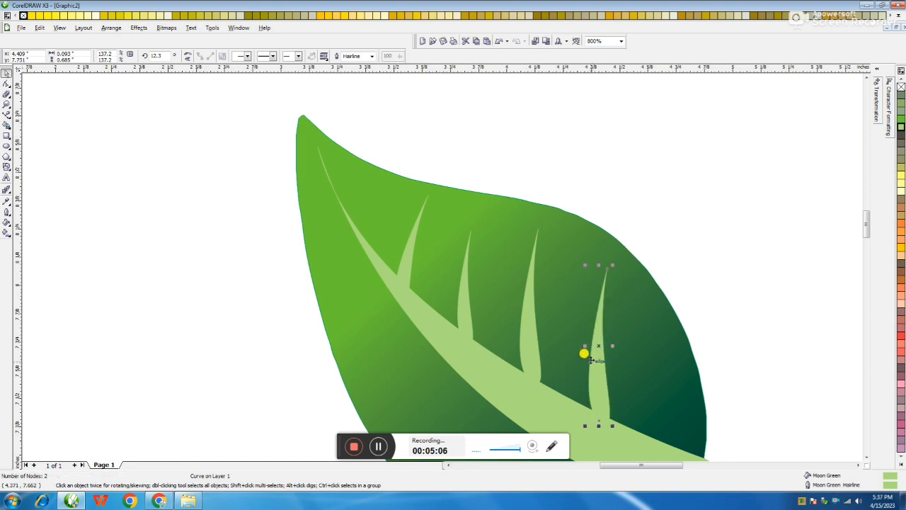
Copy the fourth side vein down across the central vein, and undo moving the original
{"action": "scroll", "coordinate": [591, 361], "scroll_direction": "down", "scroll_amount": 1}
{"action": "key", "text": "Escape"}
{"action": "left_click", "coordinate": [415, 252]}
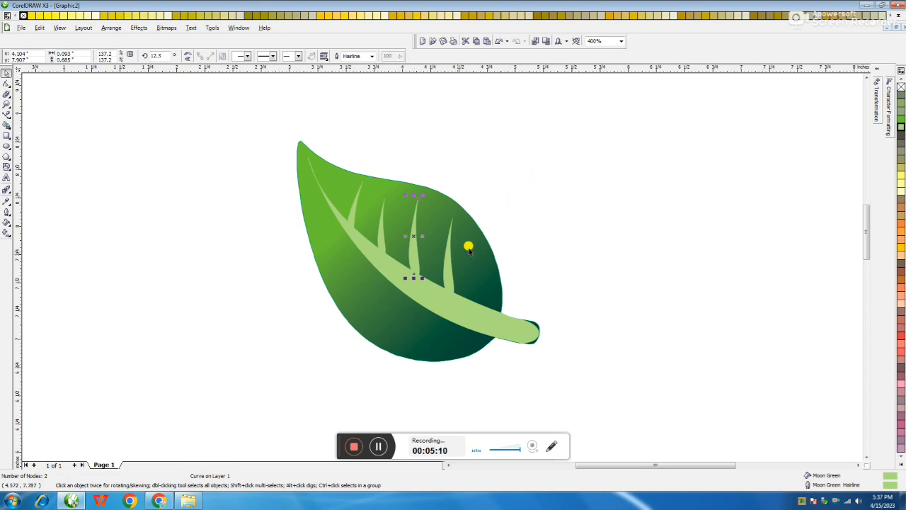
{"action": "left_click_drag", "start_coordinate": [449, 275], "coordinate": [427, 309]}
{"action": "right_click", "coordinate": [442, 309]}
{"action": "left_click", "coordinate": [449, 253]}
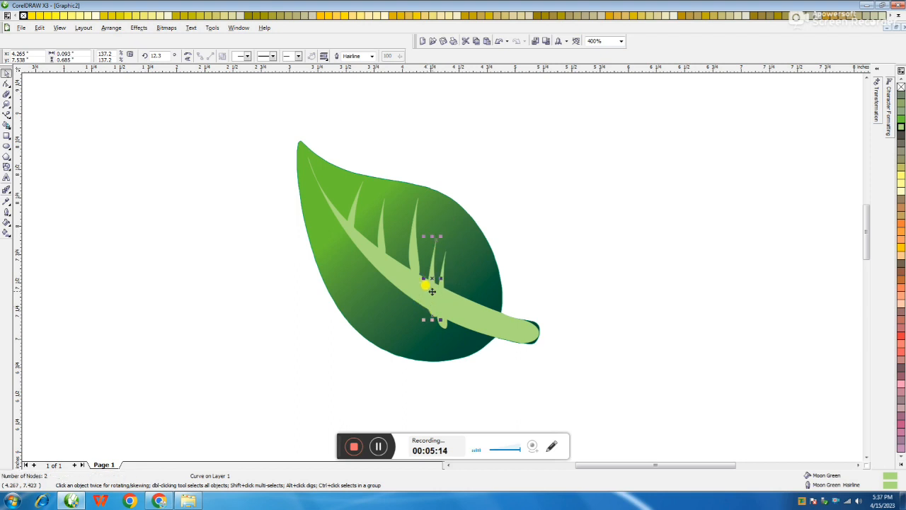
{"action": "key", "text": "ctrl+z"}
Rotate the copied vein to 119.3° and place it against the central vein's lower edge near the stem
{"action": "left_click", "coordinate": [444, 324]}
{"action": "left_click", "coordinate": [450, 269]}
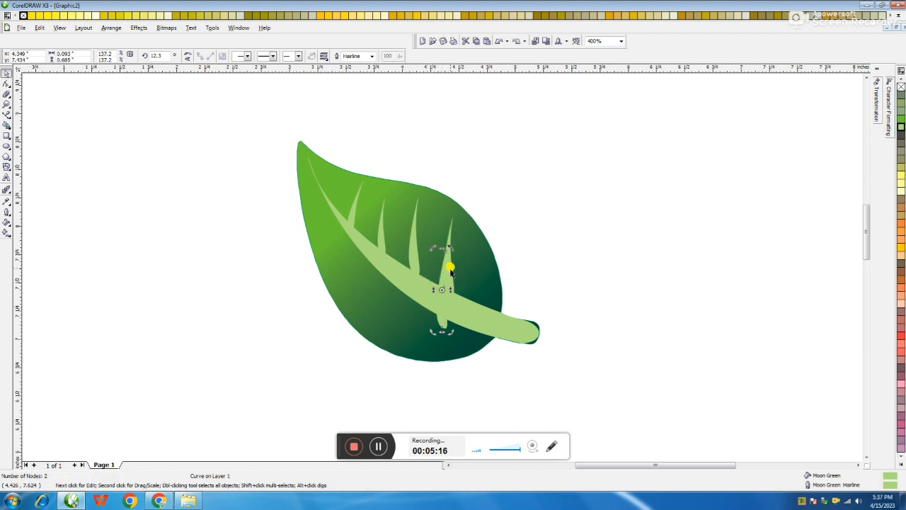
{"action": "left_click_drag", "start_coordinate": [444, 245], "coordinate": [373, 289]}
{"action": "left_click", "coordinate": [461, 272]}
{"action": "left_click_drag", "start_coordinate": [458, 272], "coordinate": [431, 304]}
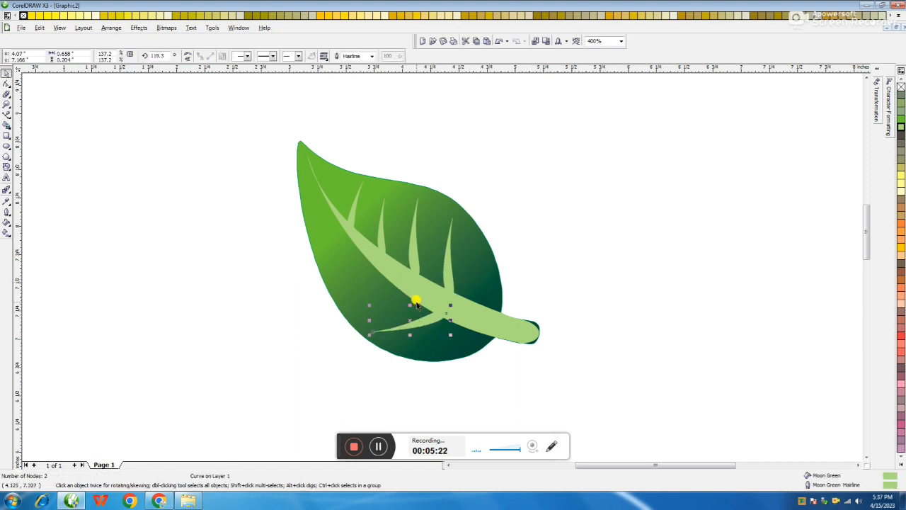
Copy the third side vein to the leaf's lower half, rotate it to 108.4° and seat it against the central vein
{"action": "left_click_drag", "start_coordinate": [412, 244], "coordinate": [406, 273]}
{"action": "left_click", "coordinate": [407, 272]}
{"action": "left_click_drag", "start_coordinate": [416, 225], "coordinate": [360, 281]}
{"action": "left_click_drag", "start_coordinate": [425, 243], "coordinate": [384, 286]}
{"action": "left_click", "coordinate": [404, 279]}
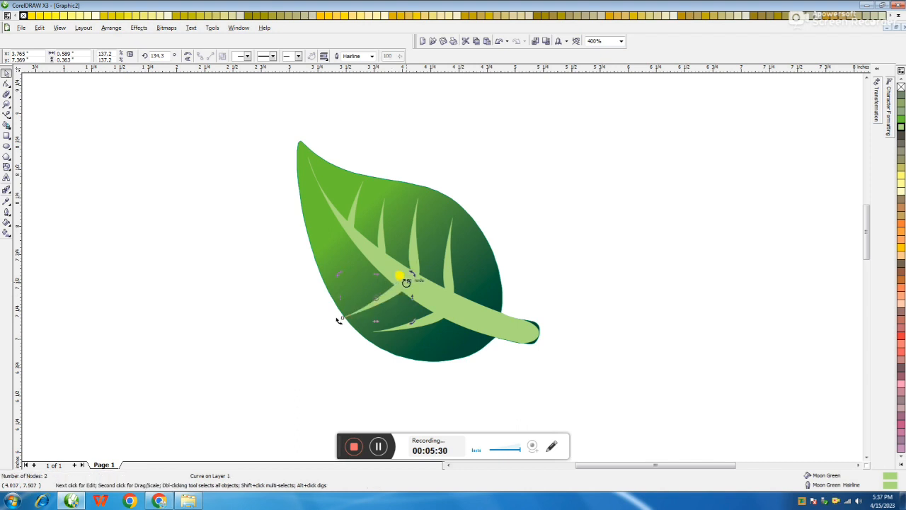
{"action": "left_click", "coordinate": [313, 303]}
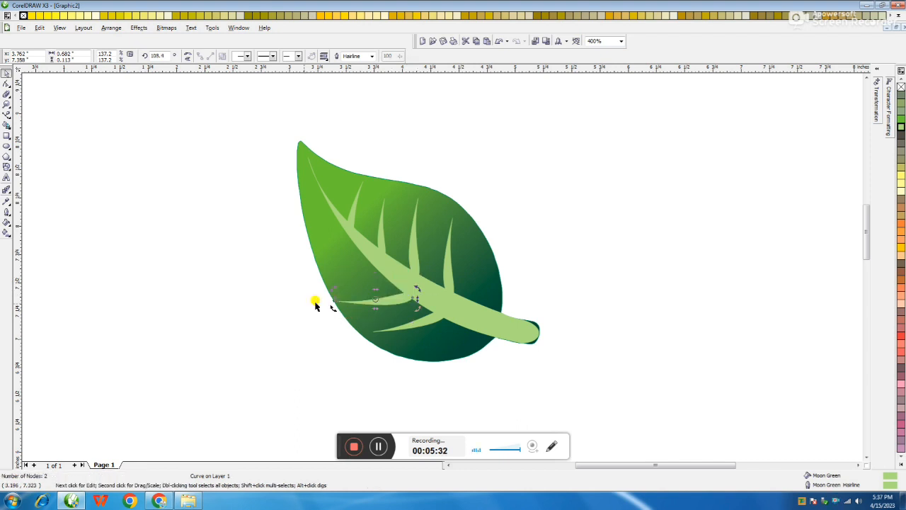
{"action": "mouse_move", "coordinate": [396, 306]}
{"action": "left_mouse_down"}
{"action": "mouse_move", "coordinate": [383, 286]}
{"action": "mouse_move", "coordinate": [397, 290]}
{"action": "left_mouse_up"}
Copy the second side vein to the leaf's lower half, rotate it to point outward and seat it against the central vein
{"action": "scroll", "coordinate": [429, 304], "scroll_direction": "up", "scroll_amount": 1}
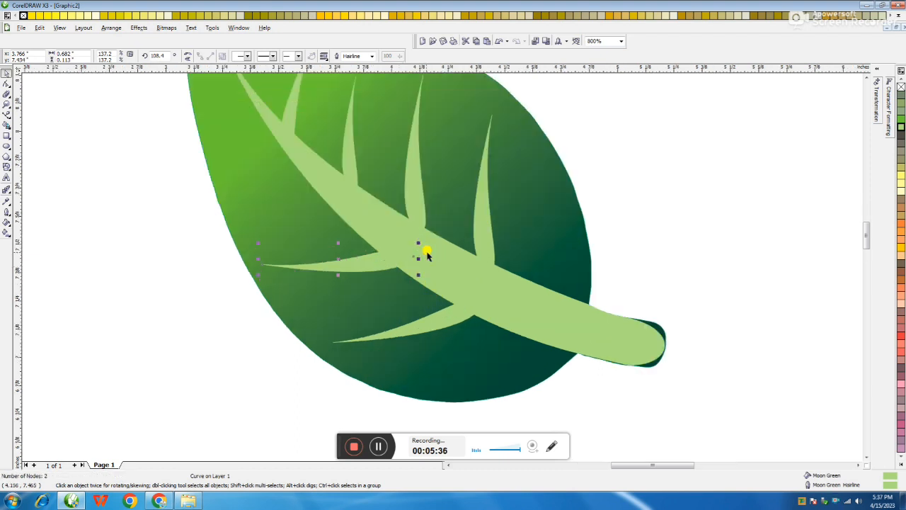
{"action": "scroll", "coordinate": [370, 233], "scroll_direction": "down", "scroll_amount": 1}
{"action": "scroll", "coordinate": [440, 266], "scroll_direction": "up", "scroll_amount": 1}
{"action": "left_click", "coordinate": [494, 267]}
{"action": "left_click_drag", "start_coordinate": [494, 267], "coordinate": [459, 282]}
{"action": "right_click", "coordinate": [458, 281]}
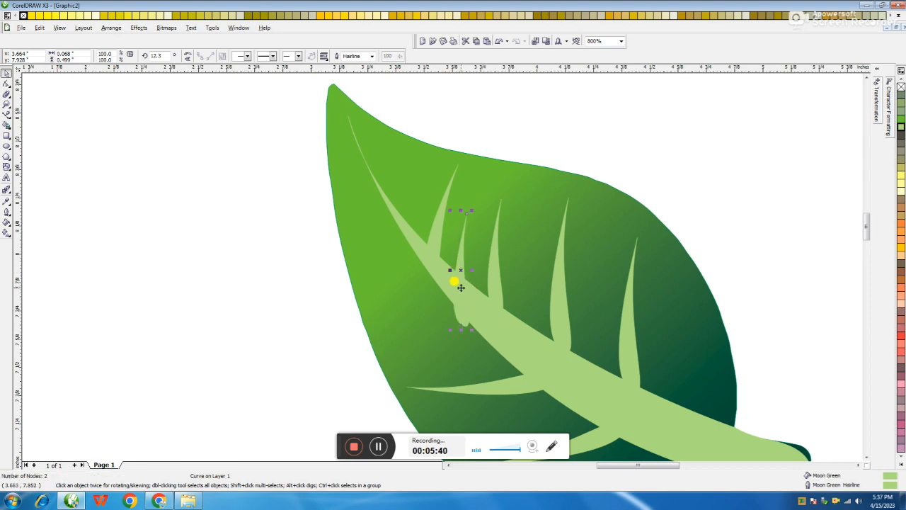
{"action": "left_click", "coordinate": [457, 239]}
{"action": "left_click_drag", "start_coordinate": [469, 205], "coordinate": [407, 257]}
{"action": "left_click_drag", "start_coordinate": [479, 265], "coordinate": [453, 318]}
{"action": "left_click", "coordinate": [283, 338]}
{"action": "scroll", "coordinate": [283, 338], "scroll_direction": "down", "scroll_amount": 1}
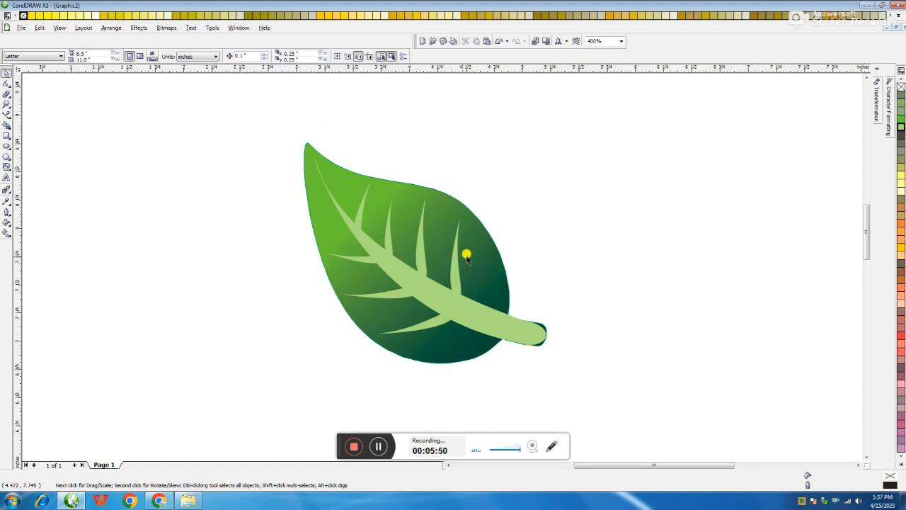
Copy the first side vein near the tip to the leaf's lower half, rotated outward and joined to the central vein
{"action": "left_click", "coordinate": [347, 210]}
{"action": "left_click_drag", "start_coordinate": [358, 210], "coordinate": [304, 181]}
{"action": "right_click", "coordinate": [331, 208]}
{"action": "left_click", "coordinate": [339, 202]}
{"action": "left_click", "coordinate": [239, 201]}
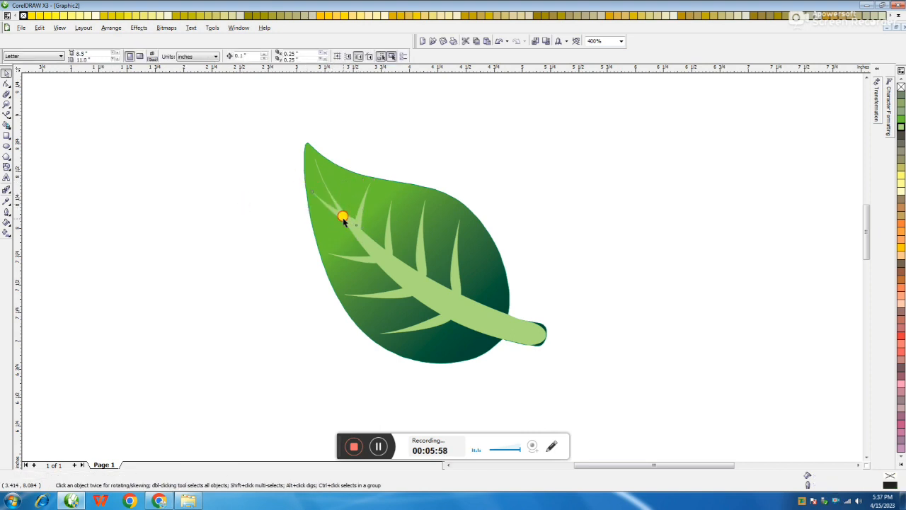
{"action": "left_click", "coordinate": [325, 211]}
{"action": "left_click", "coordinate": [272, 246]}
{"action": "left_click", "coordinate": [265, 241]}
Examine the assembled leaf and its veins, both close up and against the whole page
{"action": "scroll", "coordinate": [269, 214], "scroll_direction": "down", "scroll_amount": 2}
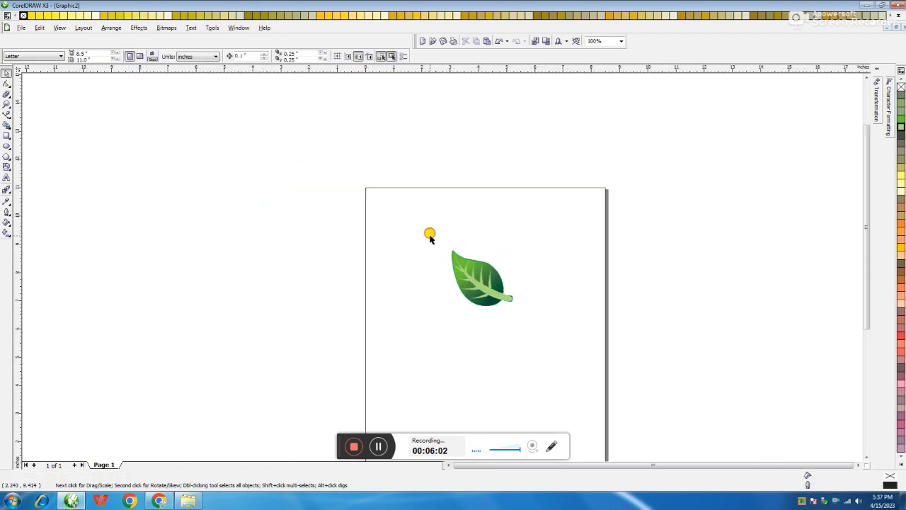
{"action": "left_click_drag", "start_coordinate": [430, 237], "coordinate": [546, 356]}
{"action": "scroll", "coordinate": [531, 283], "scroll_direction": "up", "scroll_amount": 1}
{"action": "left_click", "coordinate": [544, 279]}
{"action": "left_click", "coordinate": [472, 273]}
{"action": "left_click", "coordinate": [643, 272]}
{"action": "left_click", "coordinate": [425, 242]}
{"action": "scroll", "coordinate": [432, 255], "scroll_direction": "up", "scroll_amount": 1}
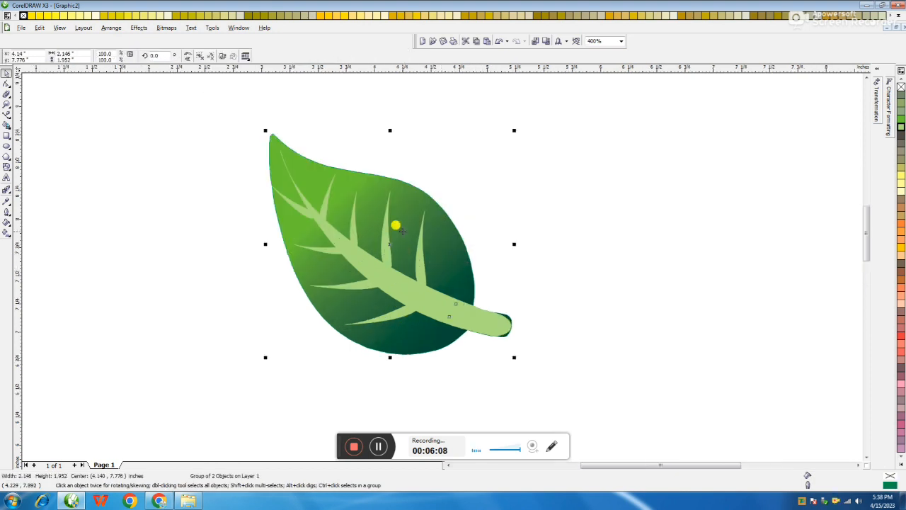
{"action": "left_click", "coordinate": [556, 189]}
{"action": "scroll", "coordinate": [526, 233], "scroll_direction": "down", "scroll_amount": 1}
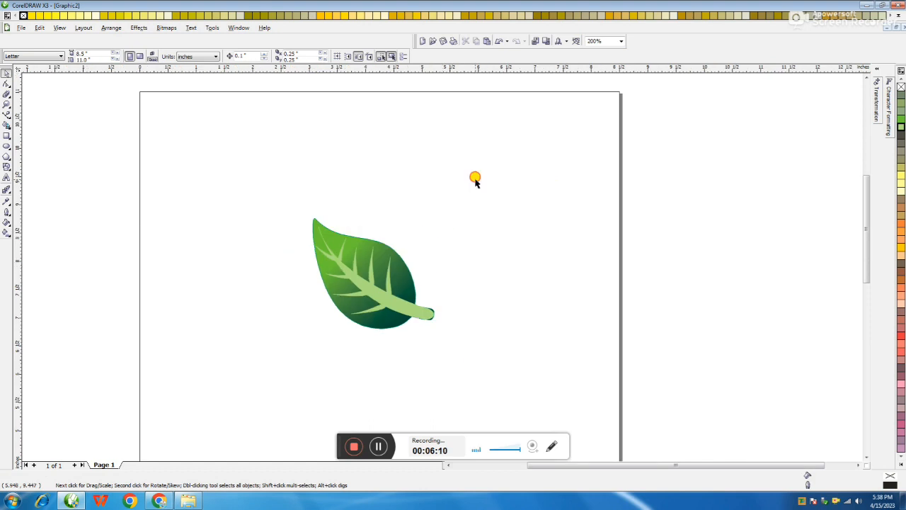
{"action": "left_click_drag", "start_coordinate": [474, 178], "coordinate": [244, 406]}
{"action": "left_click", "coordinate": [250, 311]}
Draw a rectangle about 5.7 by 4.6 inches around the leaf, and color its fill and outline Moon Green
{"action": "left_click", "coordinate": [7, 136]}
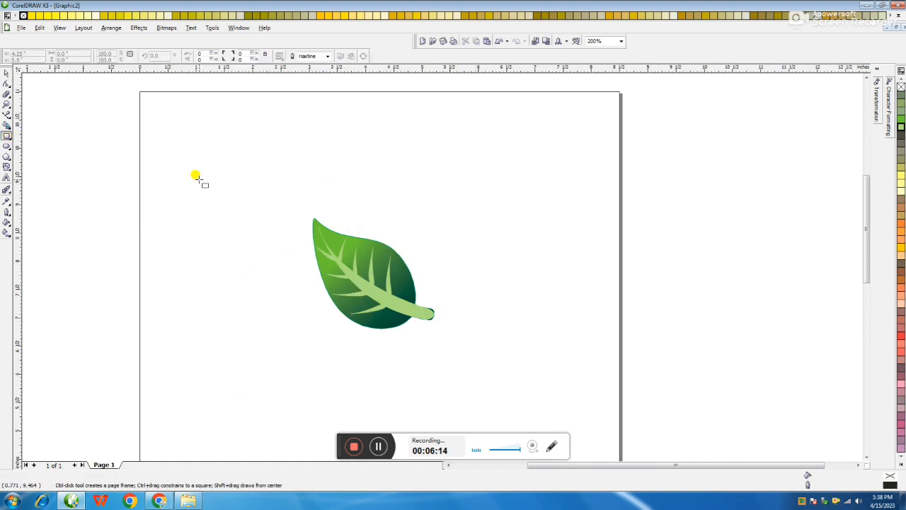
{"action": "left_click_drag", "start_coordinate": [217, 133], "coordinate": [540, 395]}
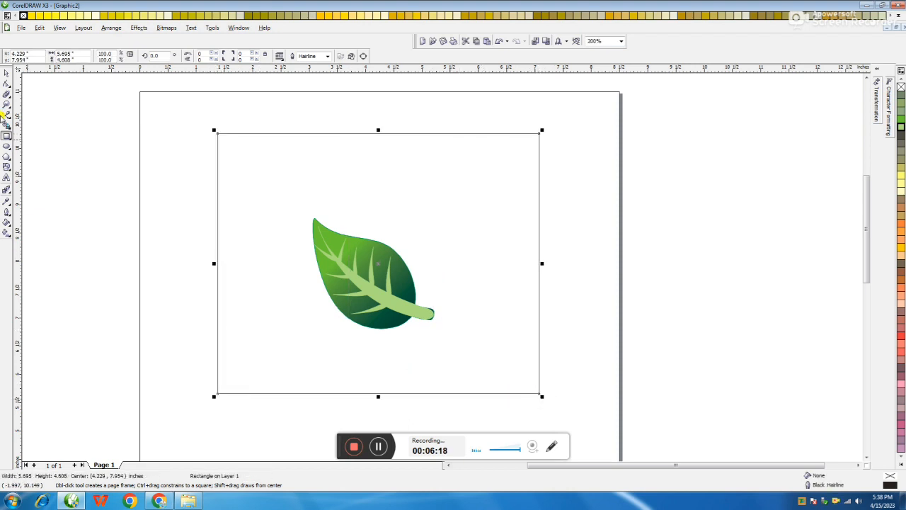
{"action": "left_click", "coordinate": [7, 74]}
{"action": "left_click", "coordinate": [263, 165]}
{"action": "left_click", "coordinate": [902, 459]}
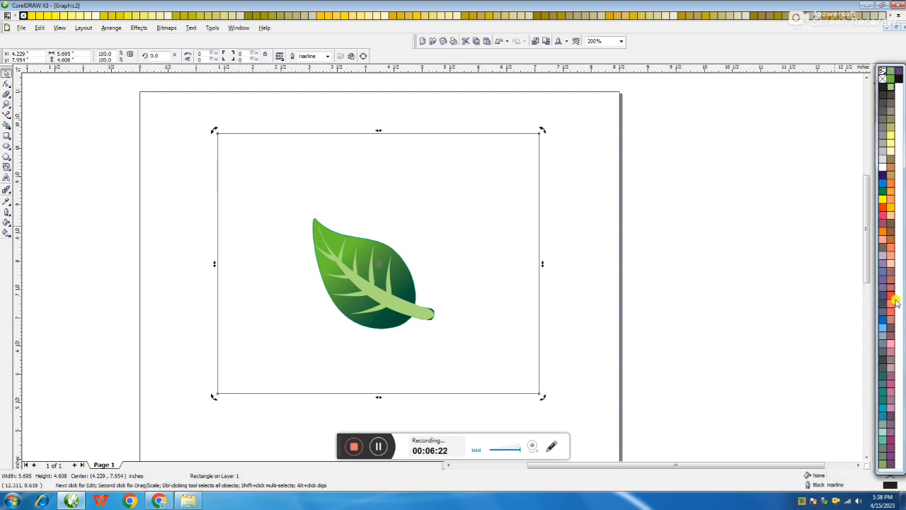
{"action": "left_click", "coordinate": [891, 88]}
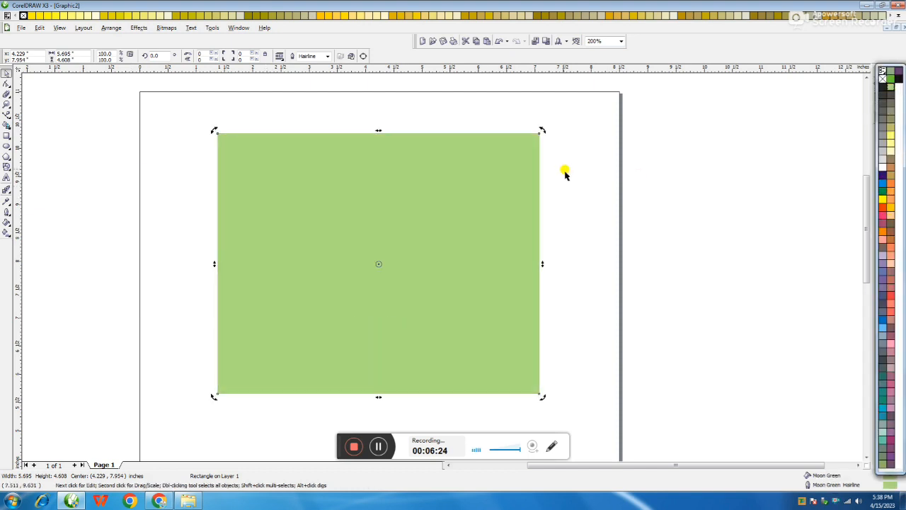
{"action": "left_click", "coordinate": [533, 151]}
{"action": "left_click", "coordinate": [552, 138]}
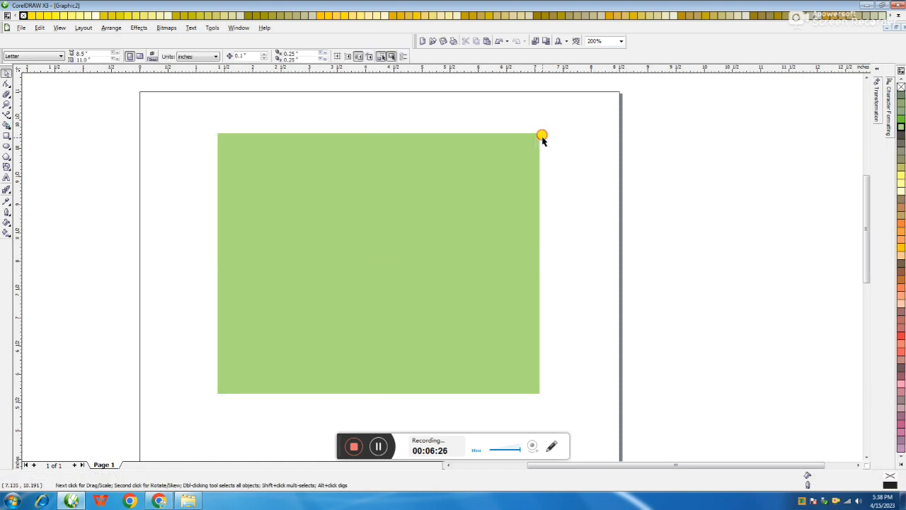
Apply a two-color radial fountain fill to the rectangle, from Moon Green to white
{"action": "left_click", "coordinate": [538, 137]}
{"action": "key", "text": "F11"}
{"action": "left_click", "coordinate": [418, 176]}
{"action": "left_click", "coordinate": [398, 189]}
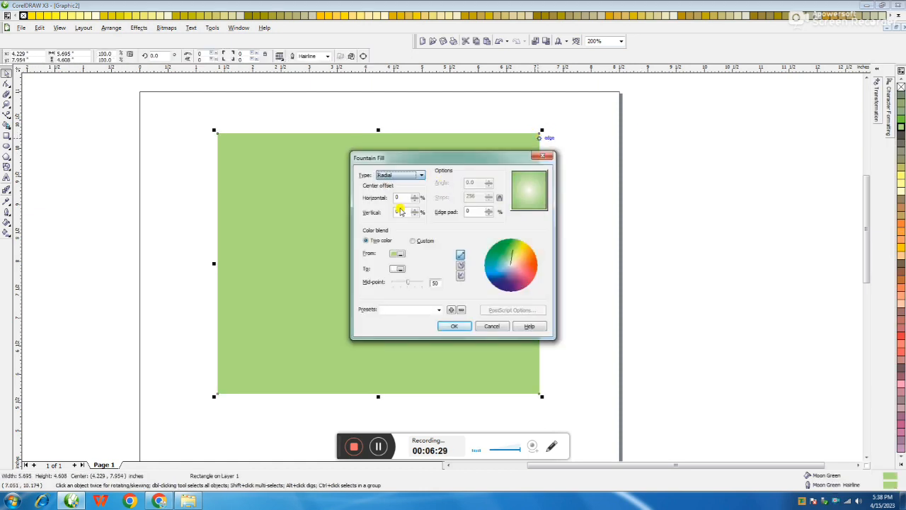
{"action": "left_click", "coordinate": [448, 326]}
Select all the leaf and vein objects hidden behind the rectangle and bring them to the front
{"action": "left_click", "coordinate": [647, 148]}
{"action": "left_click_drag", "start_coordinate": [647, 148], "coordinate": [171, 373]}
{"action": "key", "text": "shift+Page_Up"}
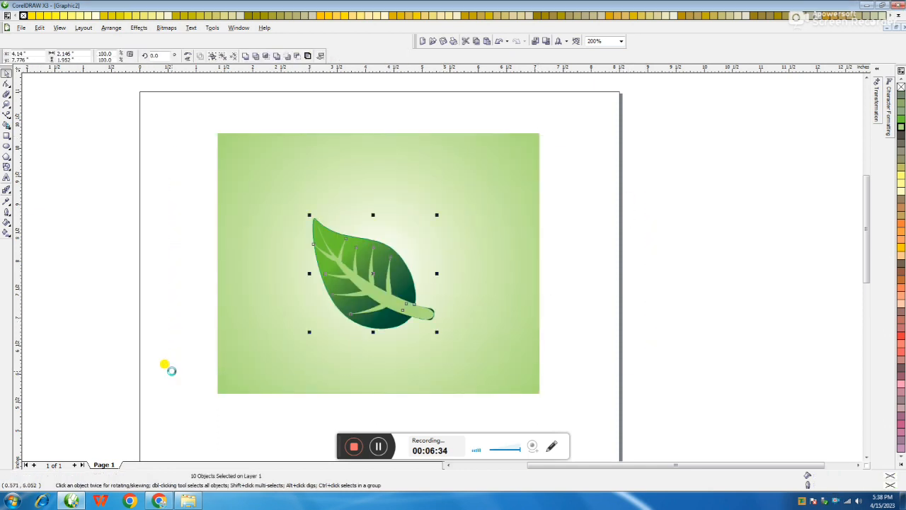
{"action": "left_click", "coordinate": [698, 239]}
{"action": "left_click", "coordinate": [369, 240]}
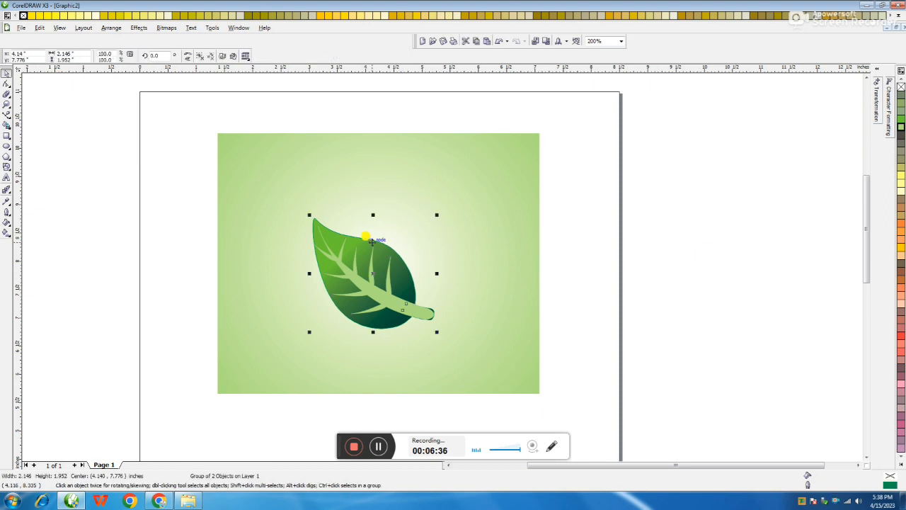
{"action": "key", "text": "Escape"}
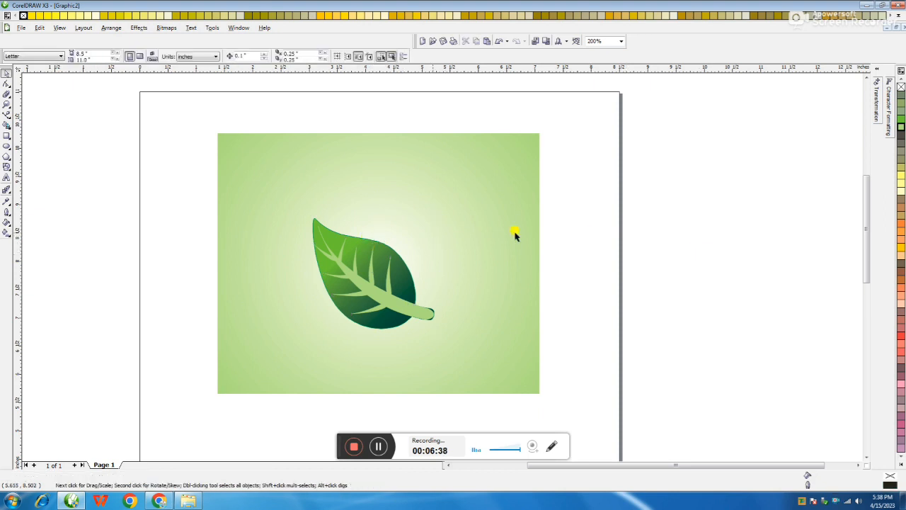
{"action": "left_click", "coordinate": [335, 239]}
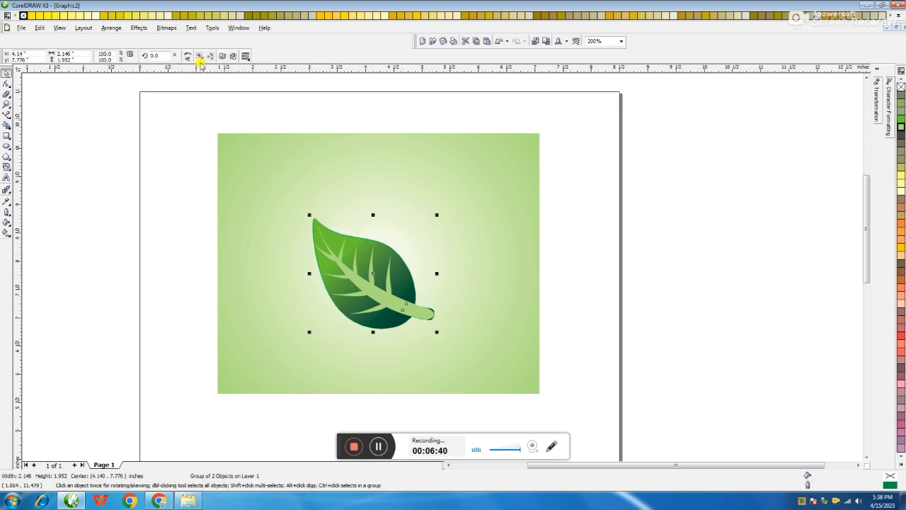
{"action": "left_click", "coordinate": [38, 204]}
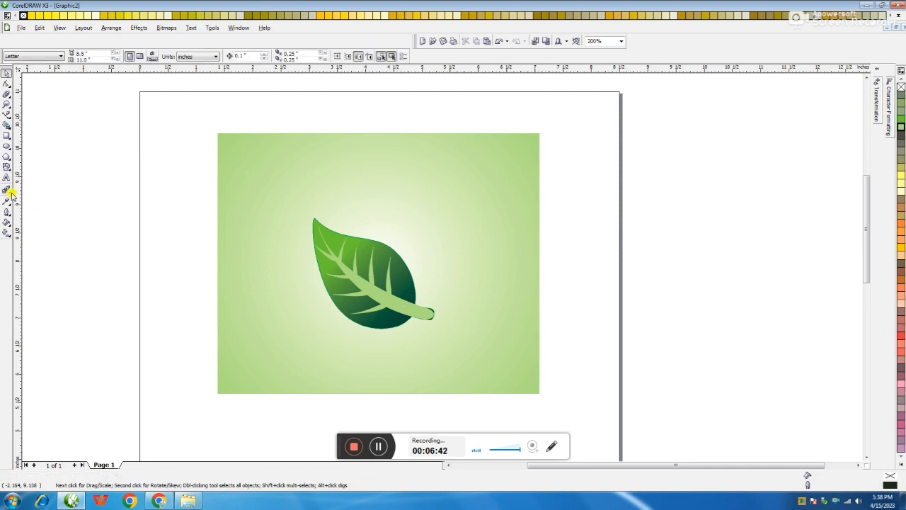
Add a drop shadow around the leaf shape against the gradient background
{"action": "left_click", "coordinate": [9, 191]}
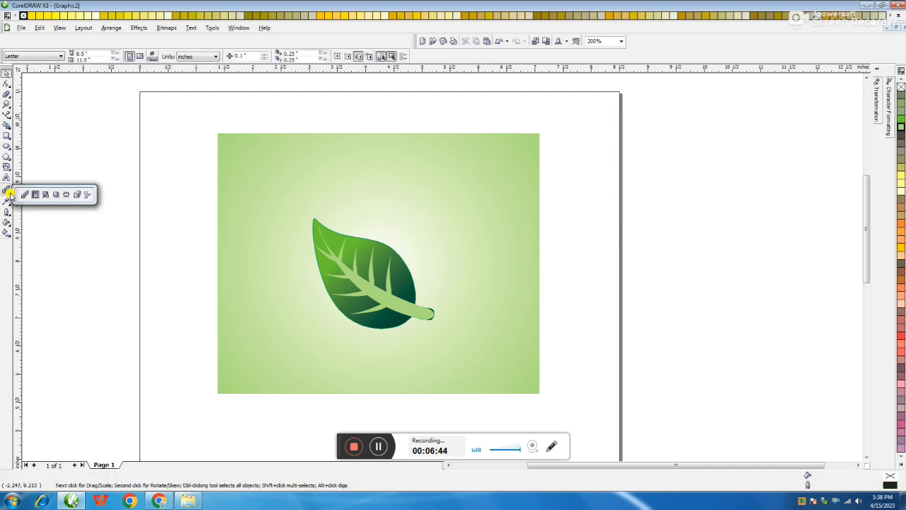
{"action": "left_click", "coordinate": [57, 194]}
{"action": "left_click", "coordinate": [311, 220]}
{"action": "left_click_drag", "start_coordinate": [311, 219], "coordinate": [313, 220]}
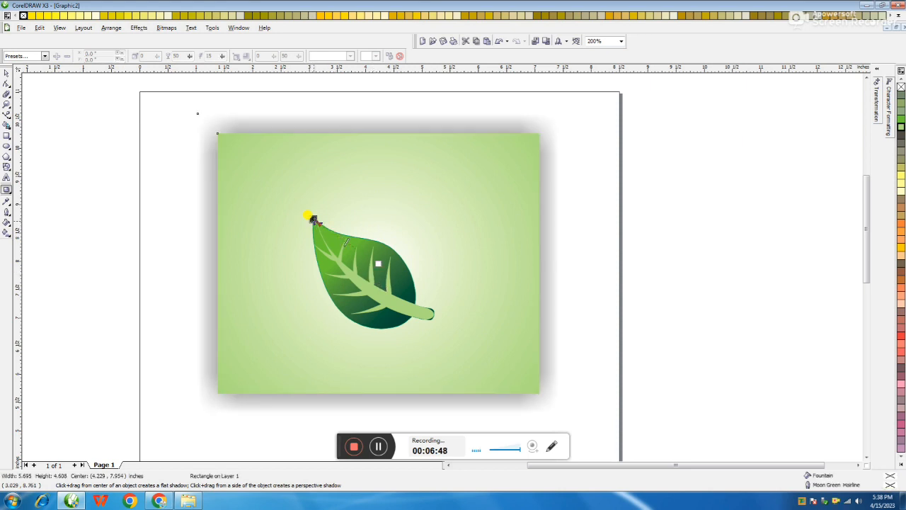
{"action": "key", "text": "ctrl+z"}
{"action": "left_click", "coordinate": [317, 224]}
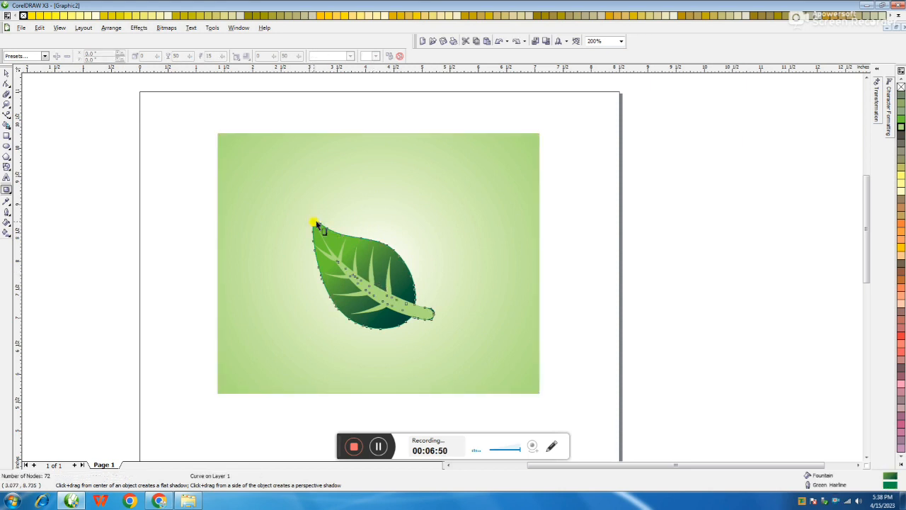
{"action": "left_click_drag", "start_coordinate": [312, 220], "coordinate": [434, 273]}
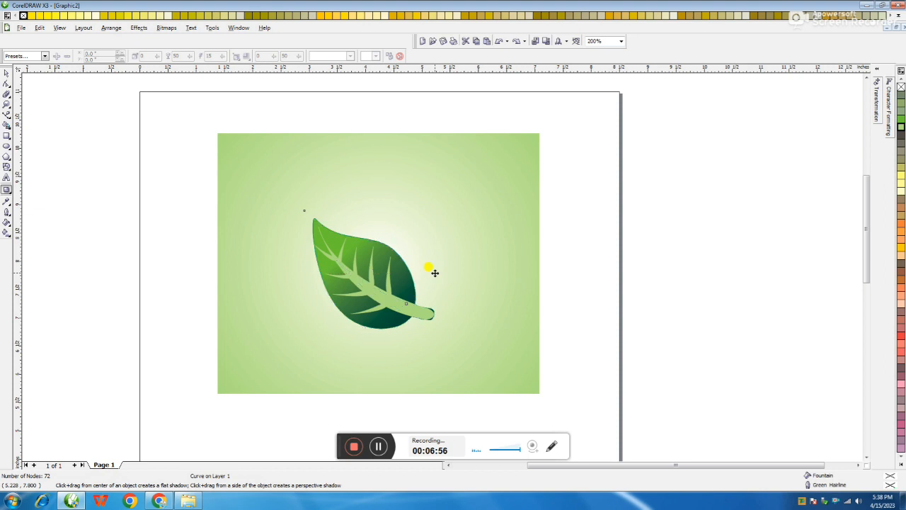
Select the background rectangle, the leaf with its shadow and all the veins together
{"action": "left_click", "coordinate": [4, 73]}
{"action": "left_click", "coordinate": [49, 119]}
{"action": "left_click_drag", "start_coordinate": [46, 105], "coordinate": [587, 418]}
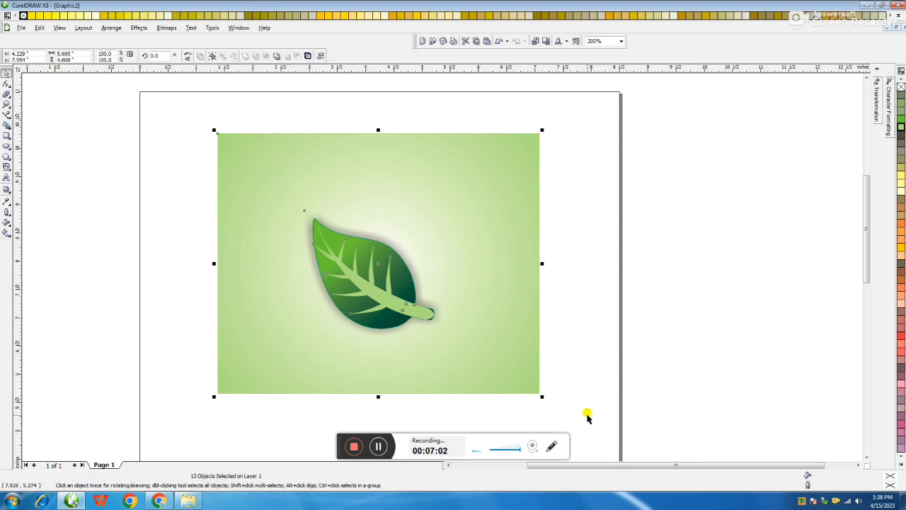